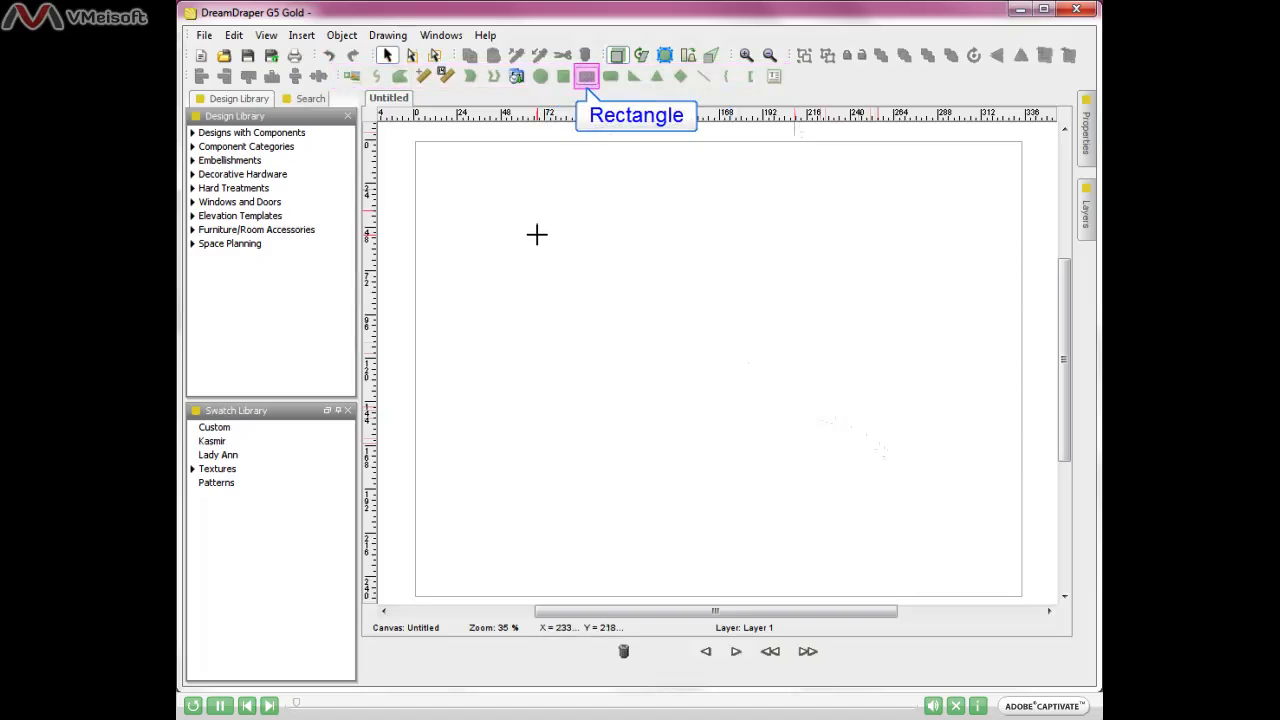
Draw a rectangle in the middle of the canvas and scale it to 192 in wide by 144 in high.
drag(537, 234, 895, 464)
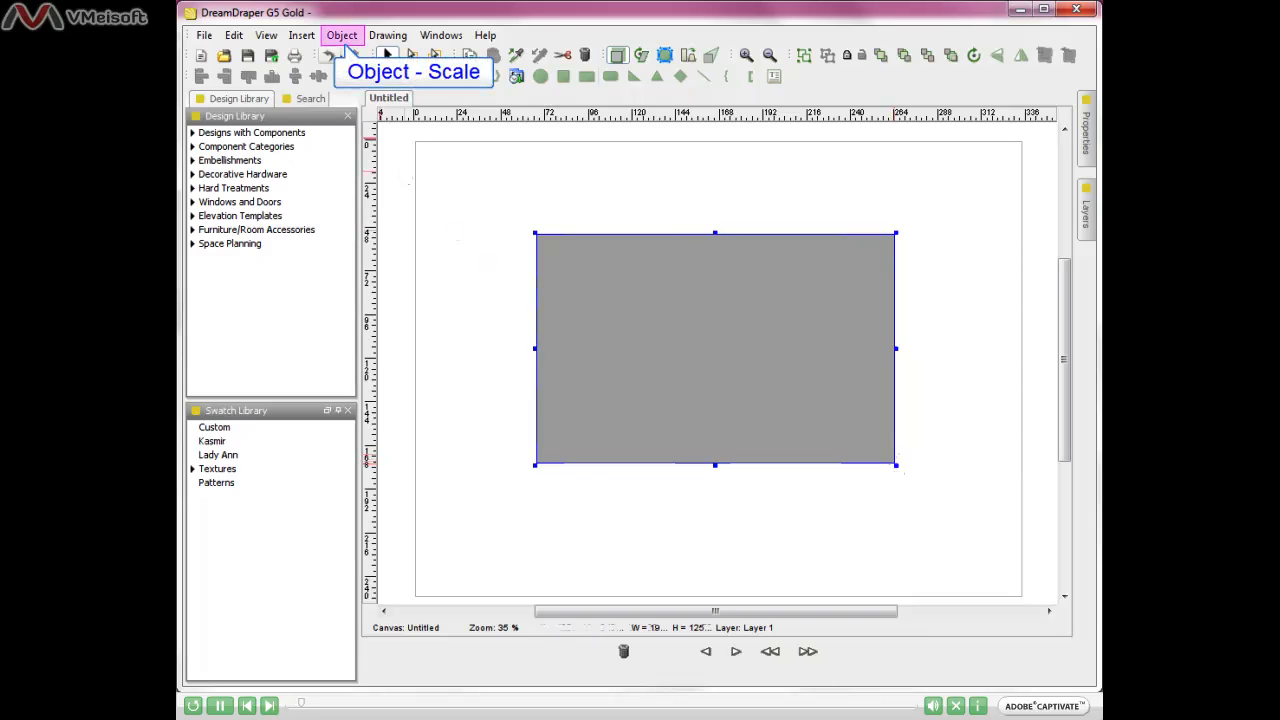
click(342, 36)
click(366, 206)
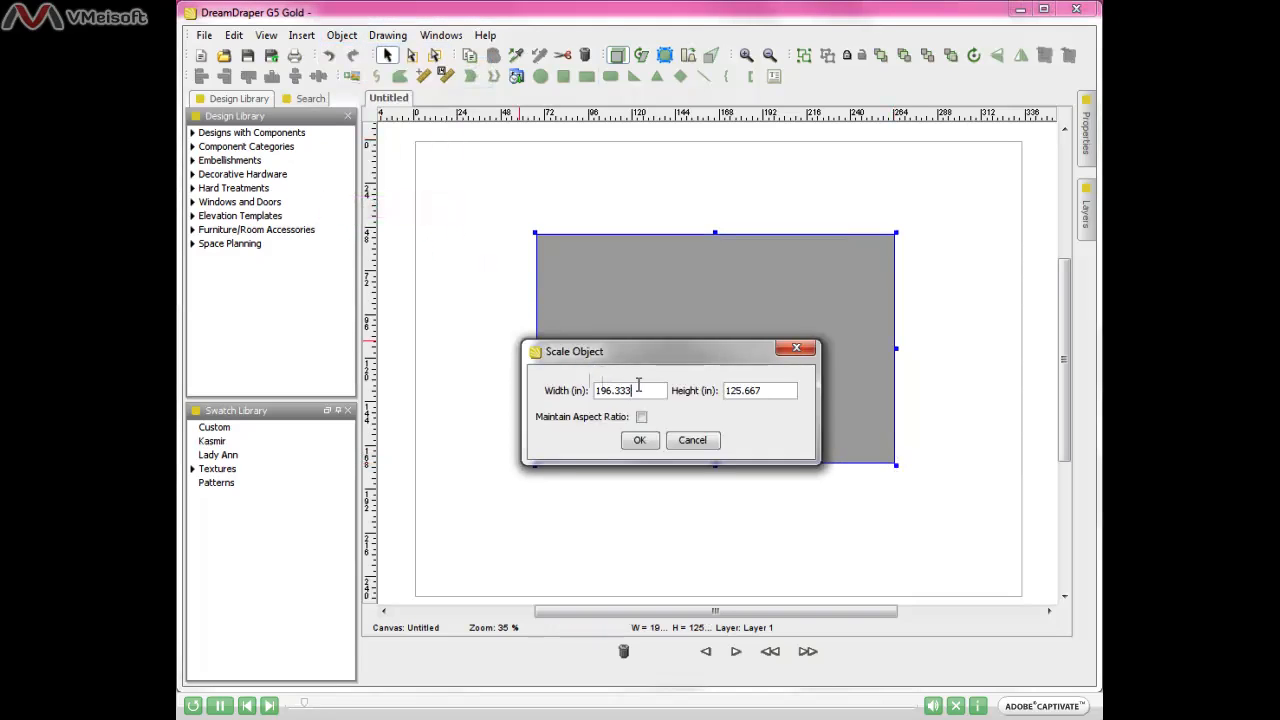
drag(638, 388, 594, 390)
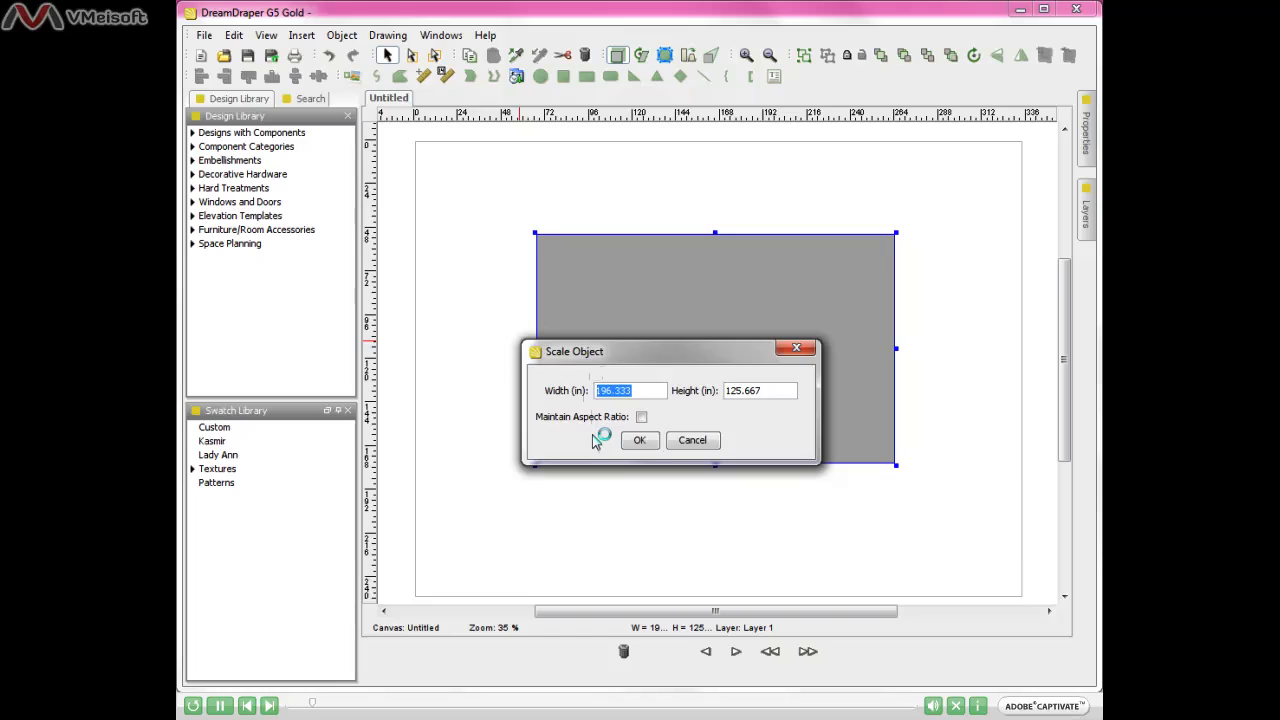
text(192)
drag(777, 390, 713, 384)
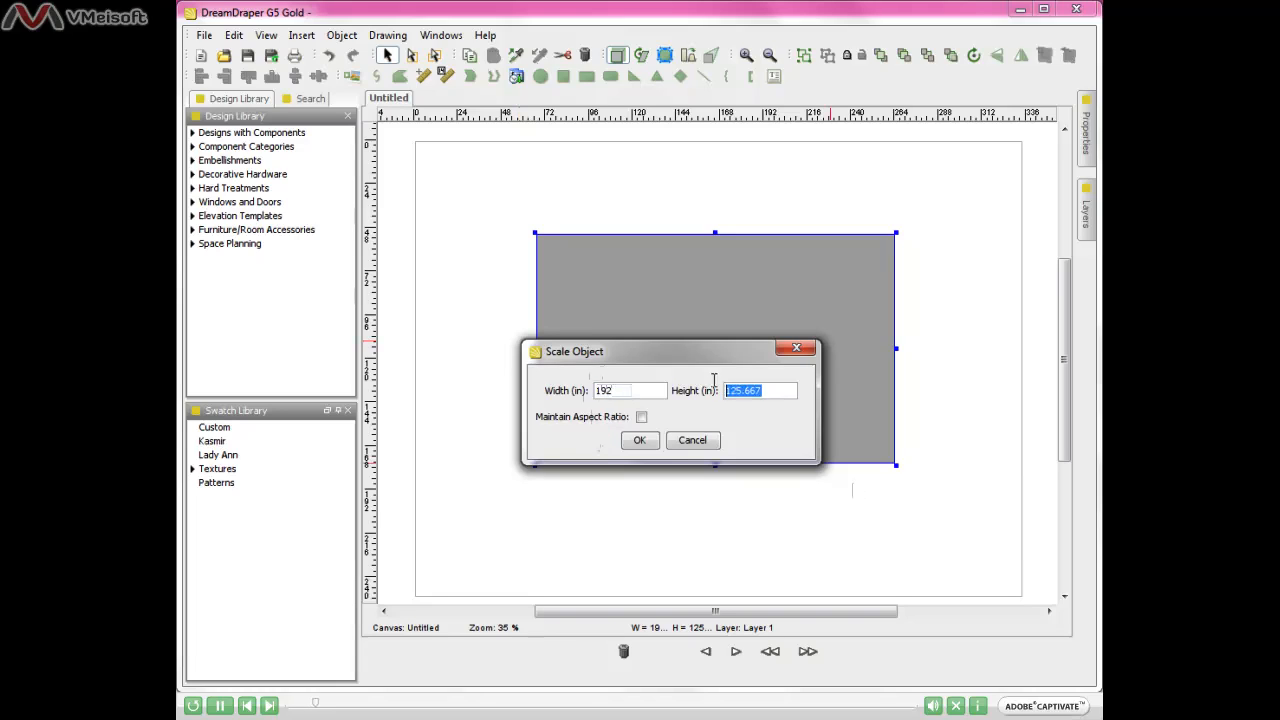
text(144)
click(640, 441)
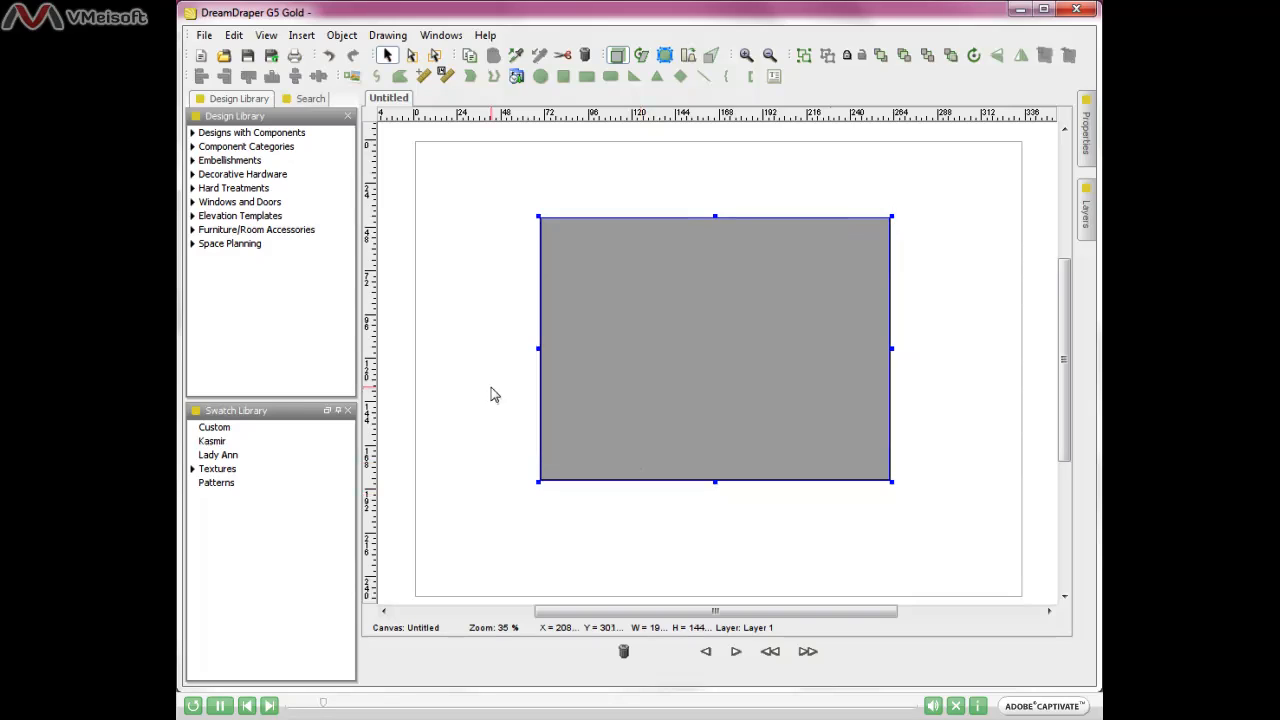
Add a 192-inch horizontal dimension across the upper part of the rectangle, spanning its full width.
click(446, 77)
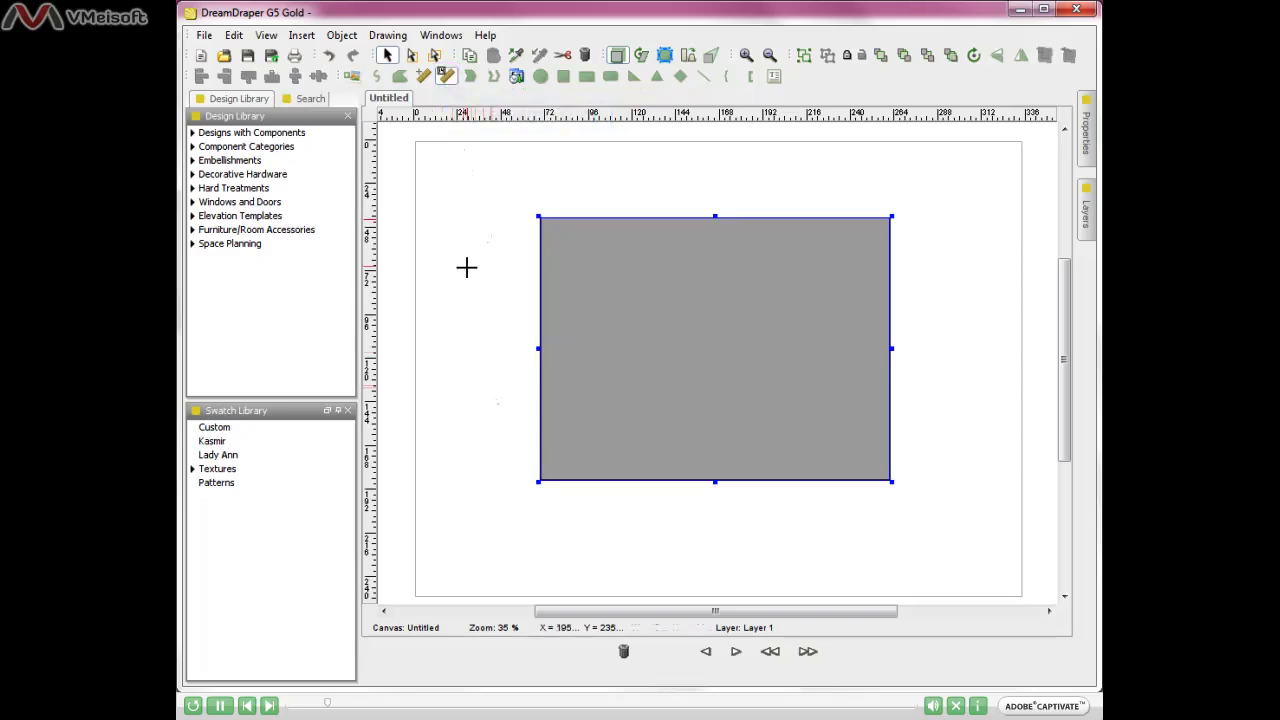
drag(466, 267, 466, 302)
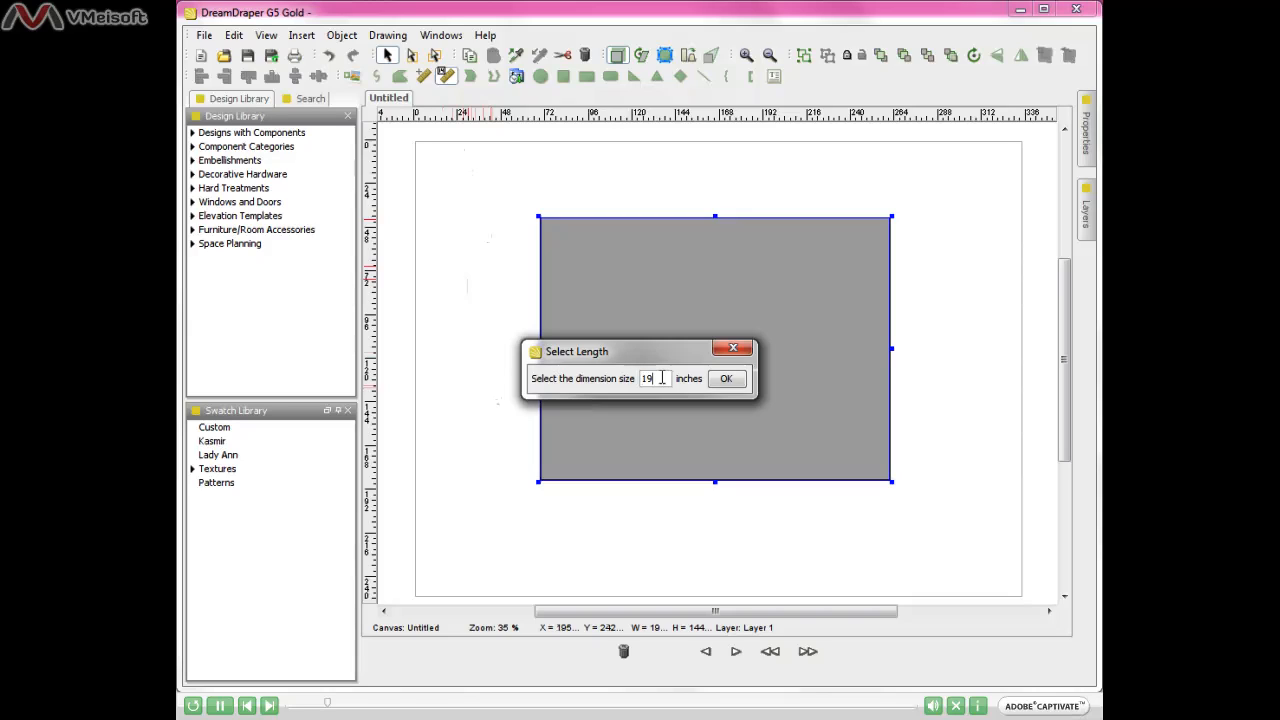
text(2)
key(Return)
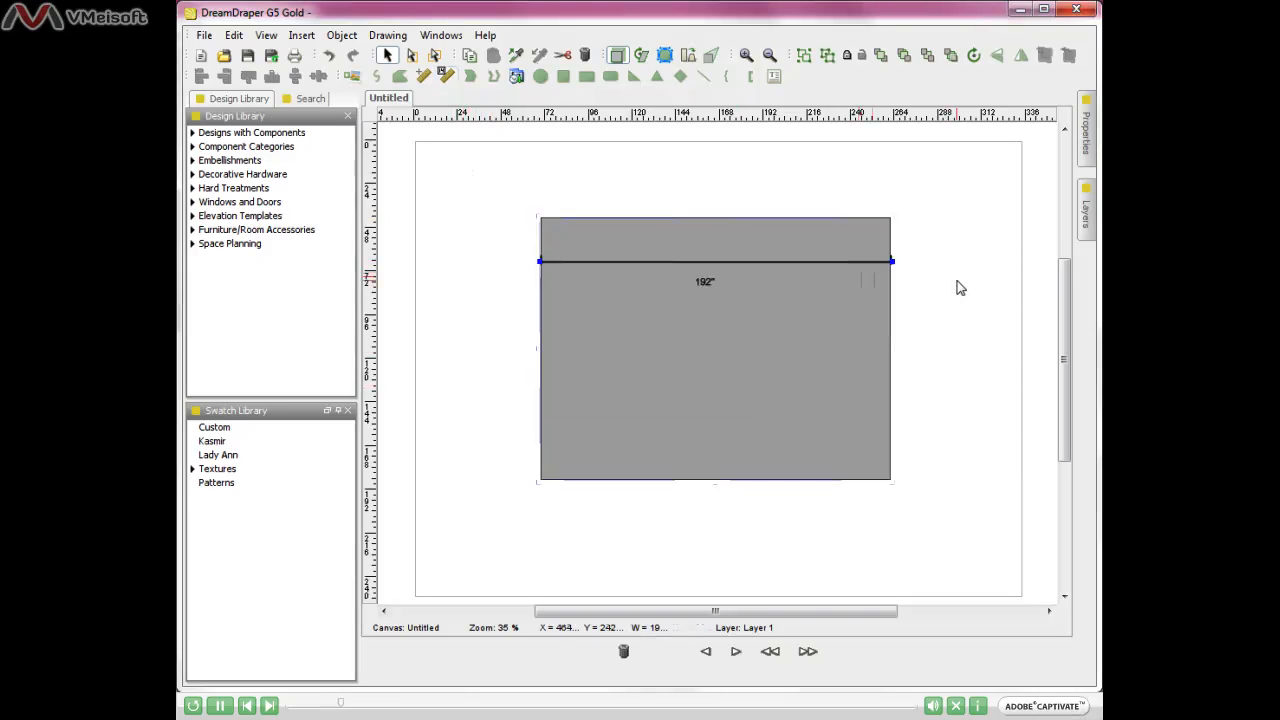
Add a 144-inch vertical dimension near the rectangle's left edge, spanning its full height, and deselect it.
click(447, 76)
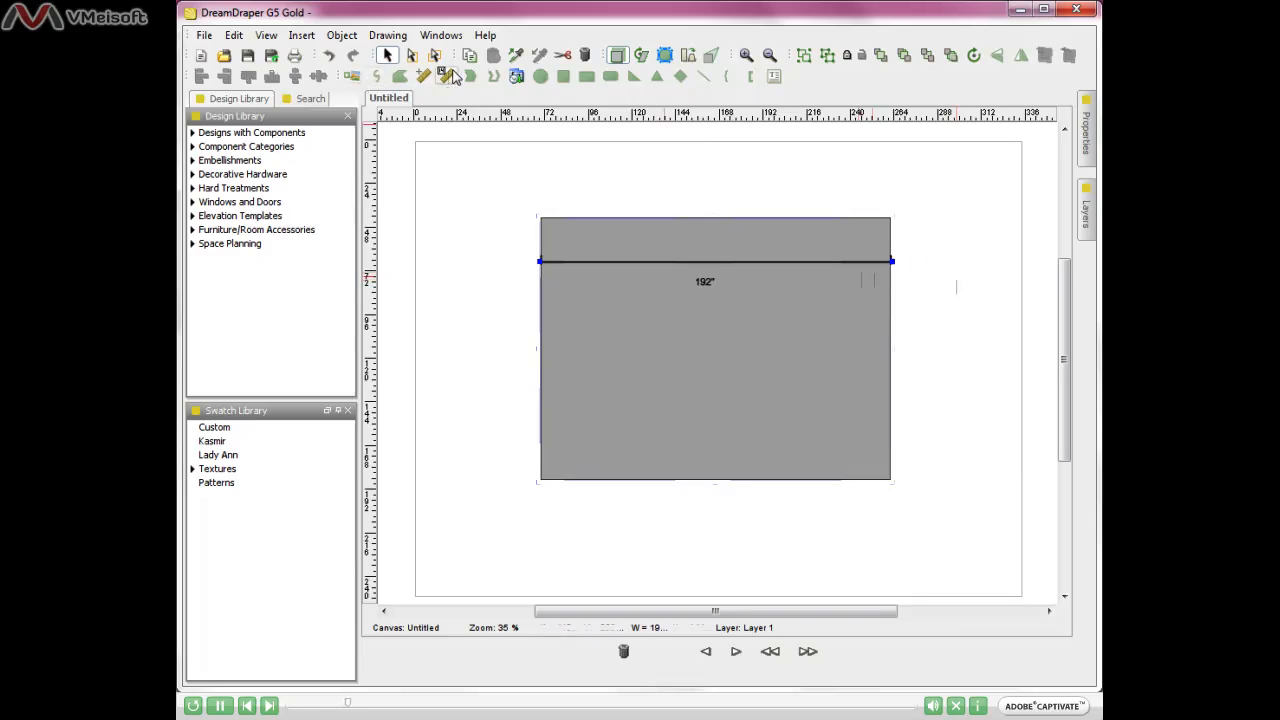
click(470, 244)
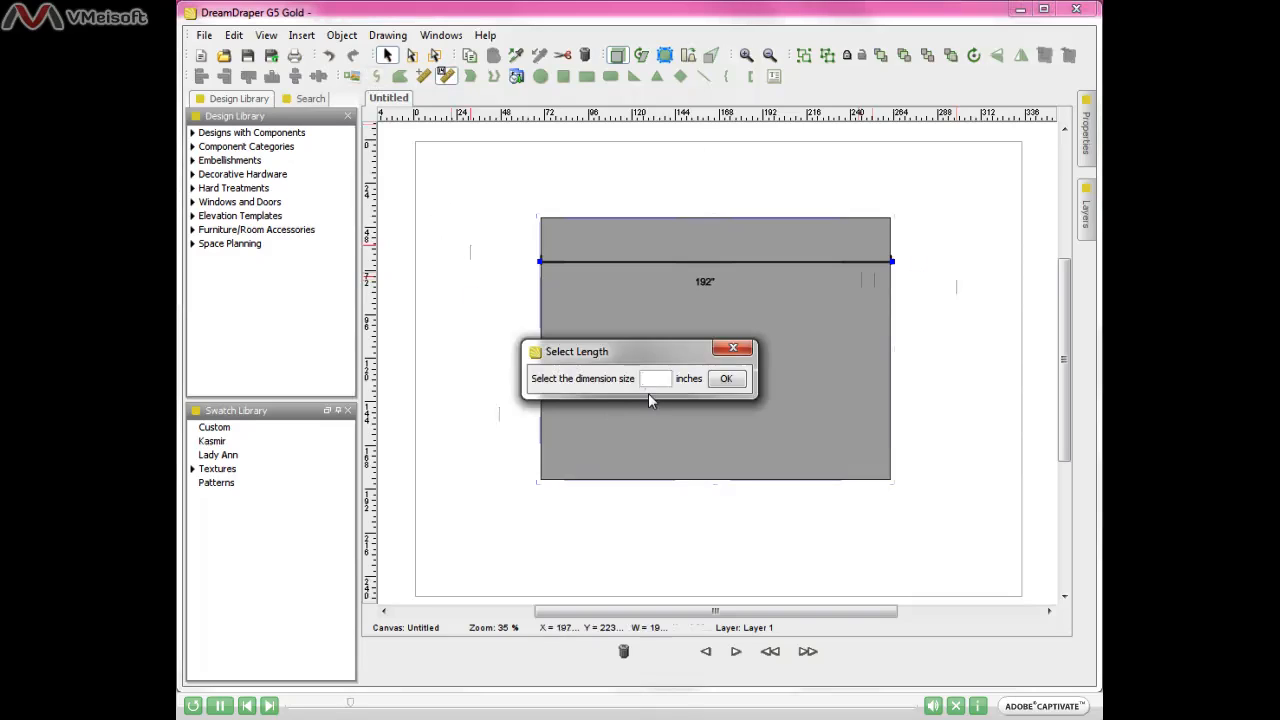
text(144)
click(725, 380)
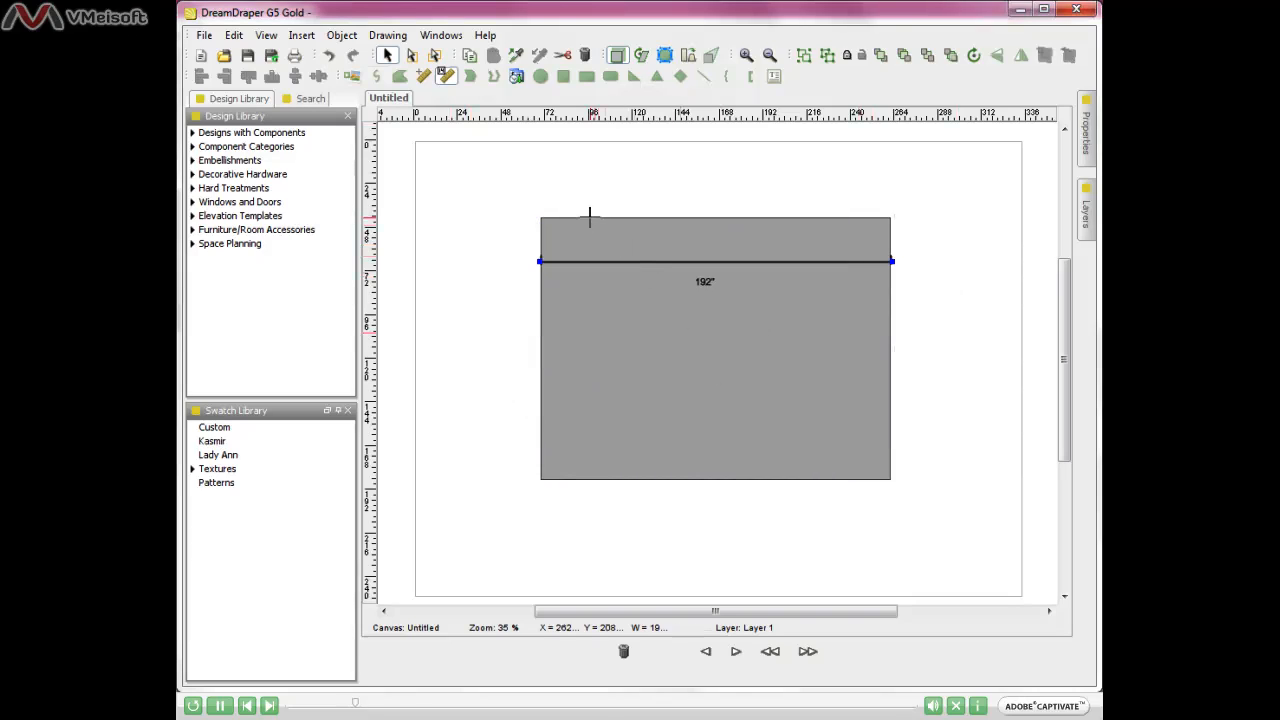
drag(590, 217, 592, 336)
click(965, 390)
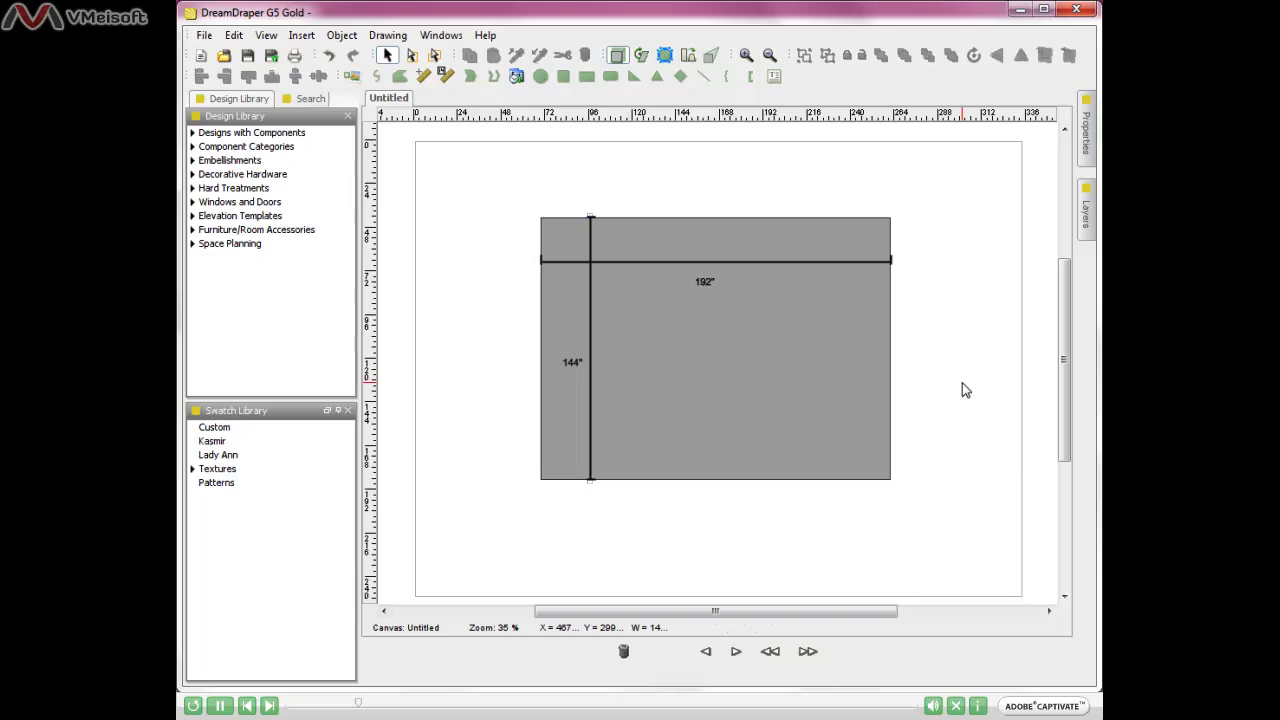
Group the rectangle with its two dimensions and move the group partly off the page's lower-left corner.
drag(474, 190, 960, 522)
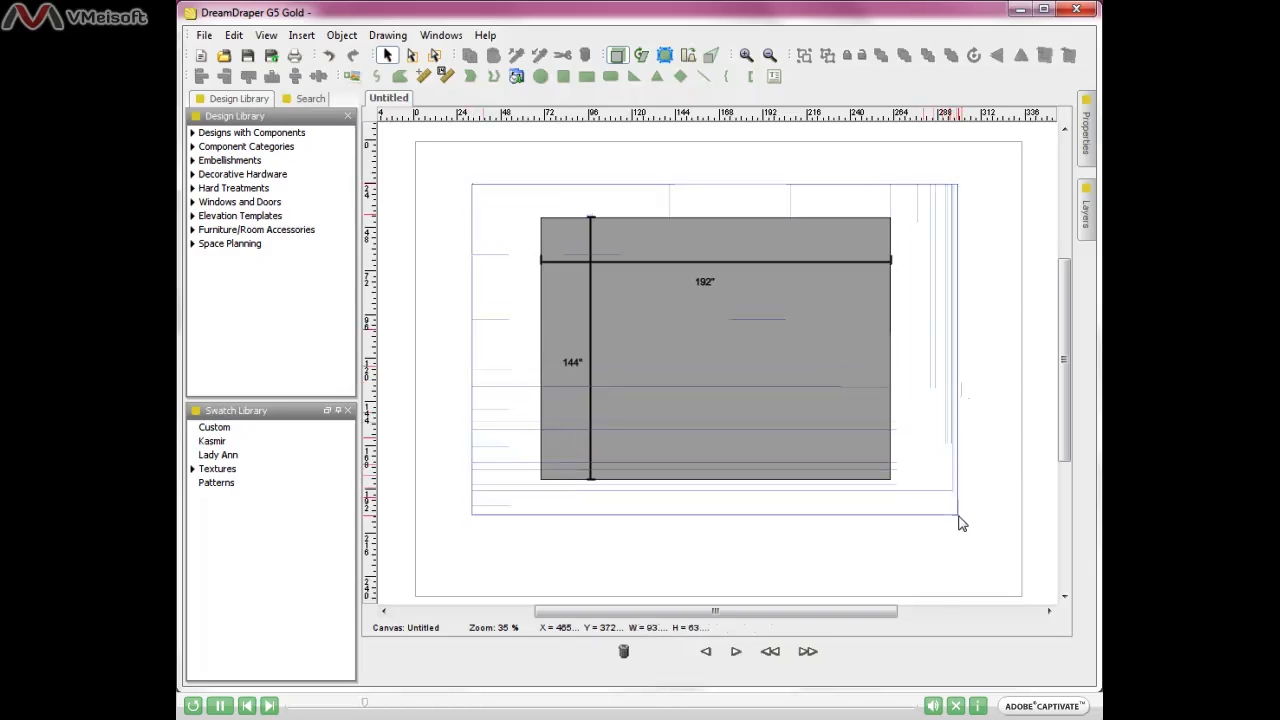
drag(960, 522, 960, 522)
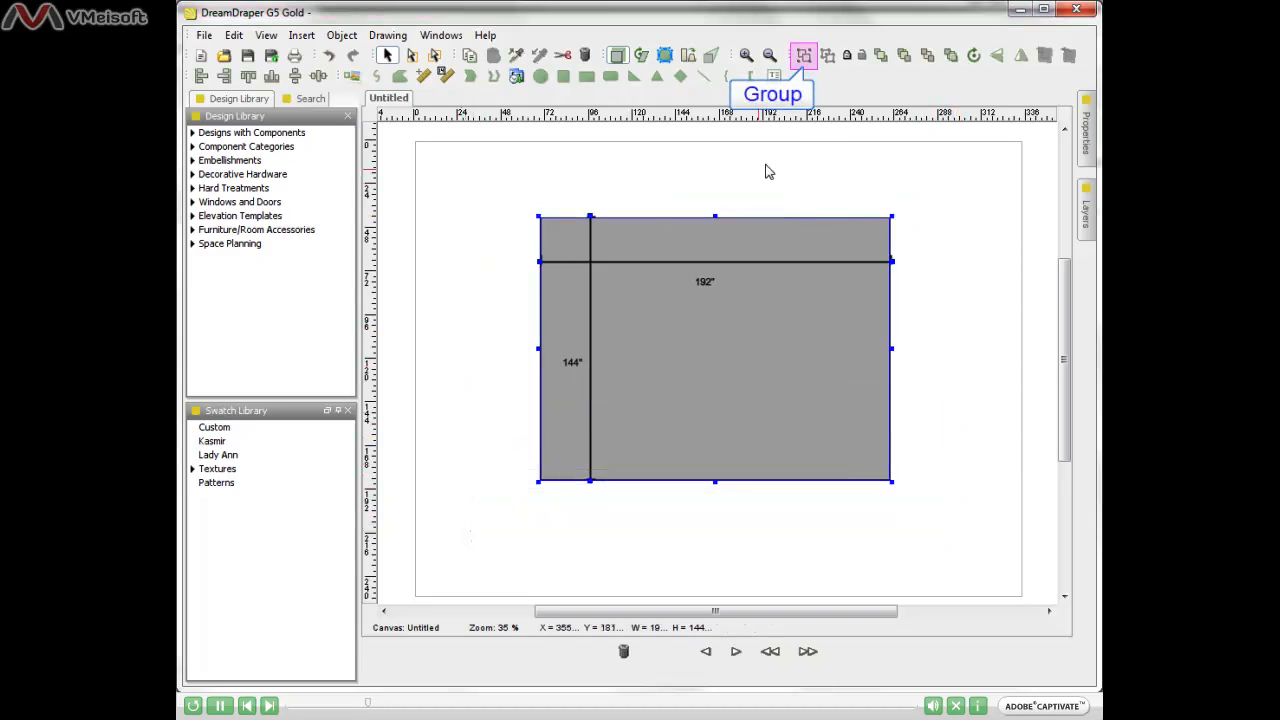
click(806, 57)
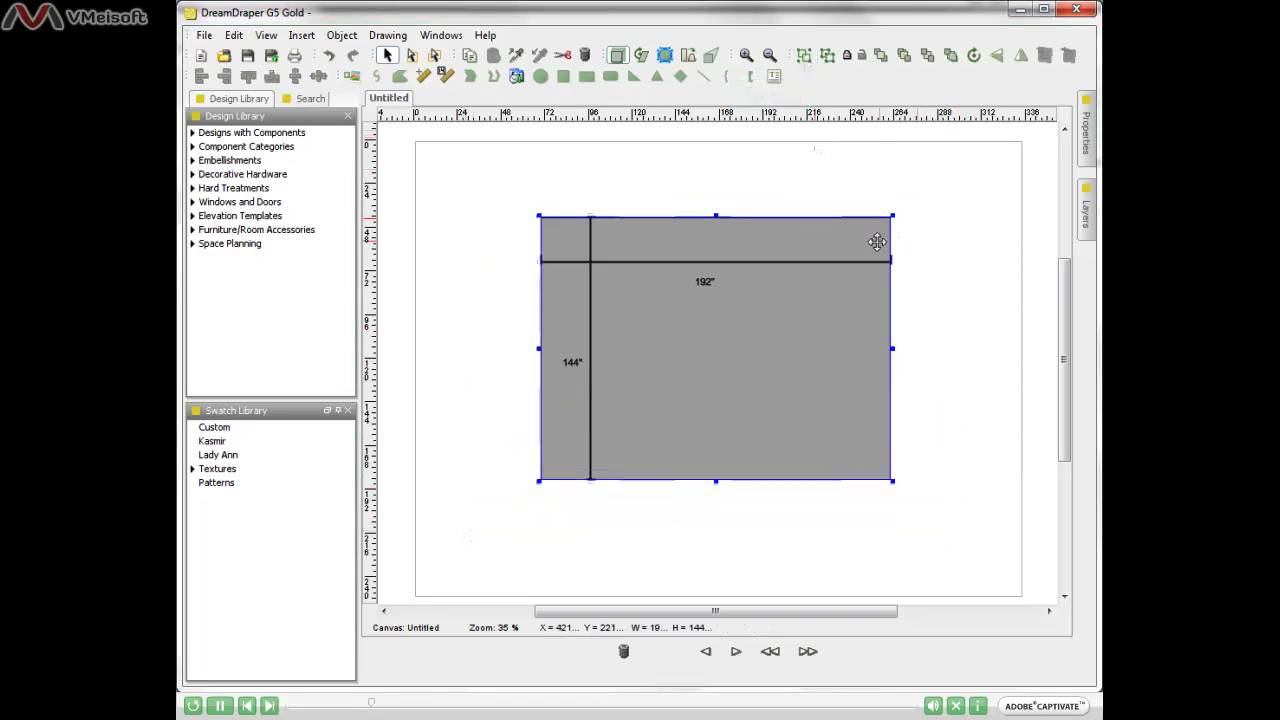
drag(860, 242, 452, 421)
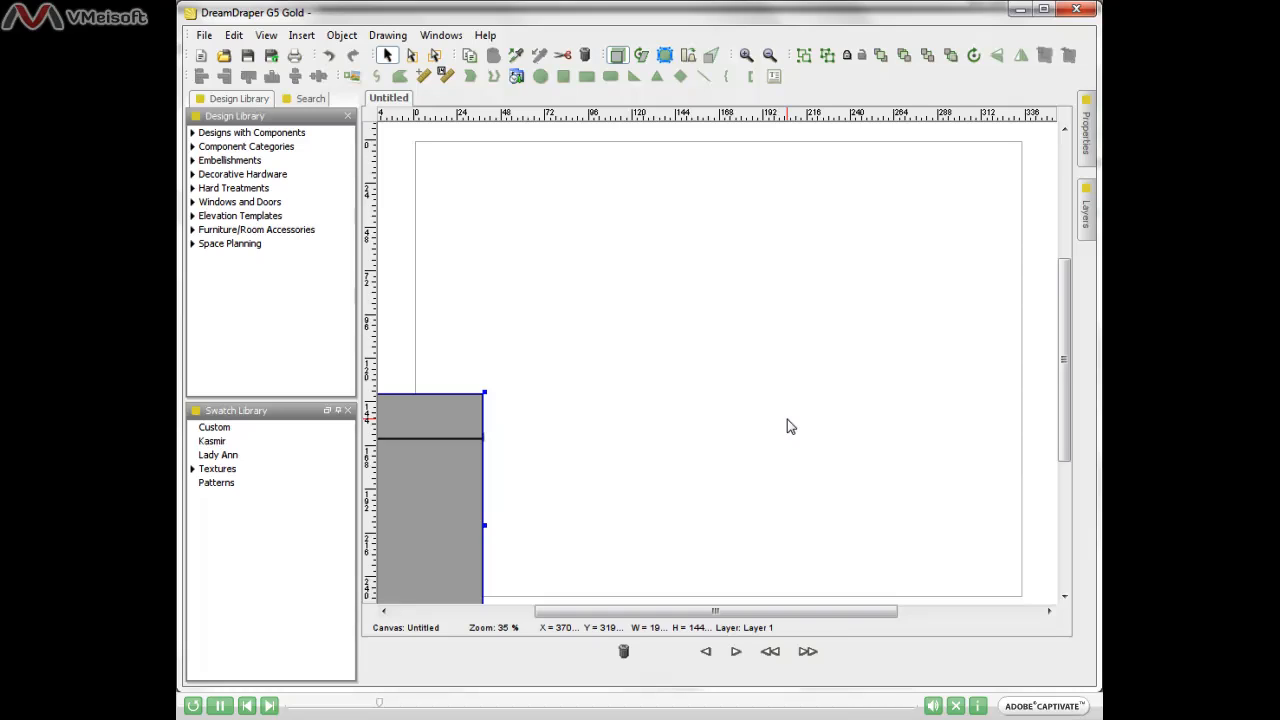
Place a 16' Wall from the Space Planning Walls/Windows/Doors library in the upper part of the page.
click(195, 247)
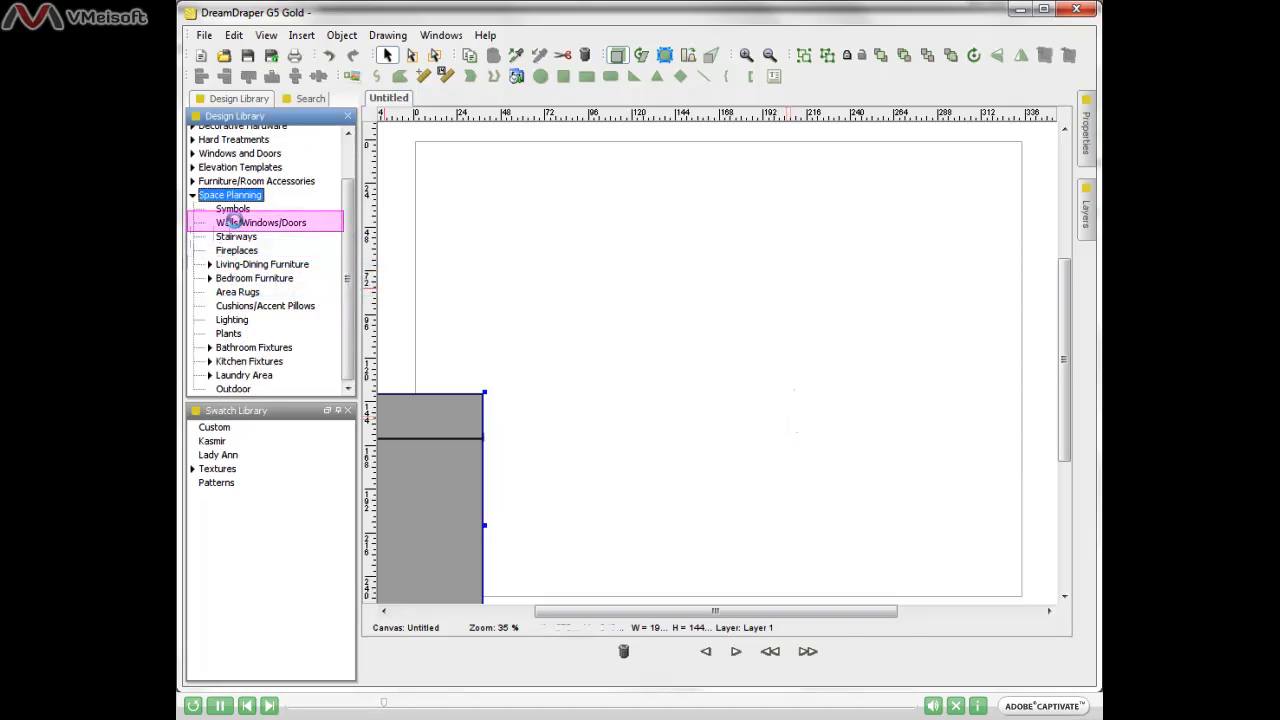
click(237, 228)
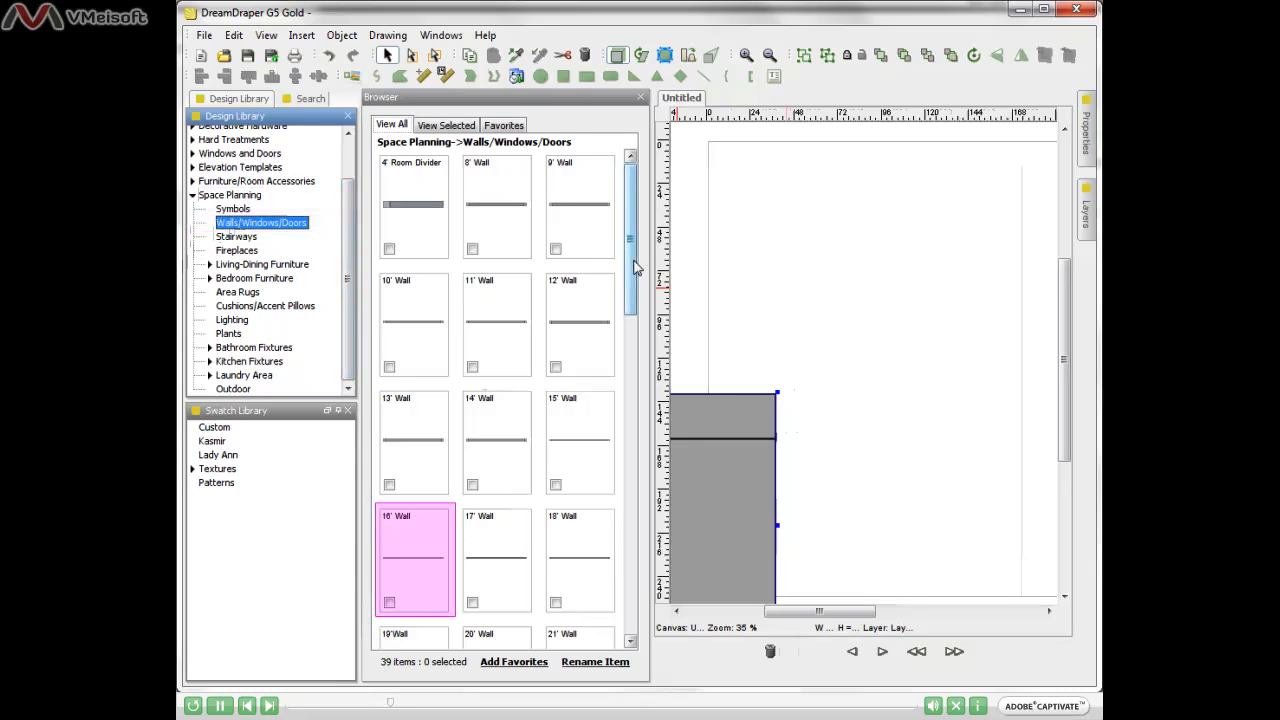
click(429, 563)
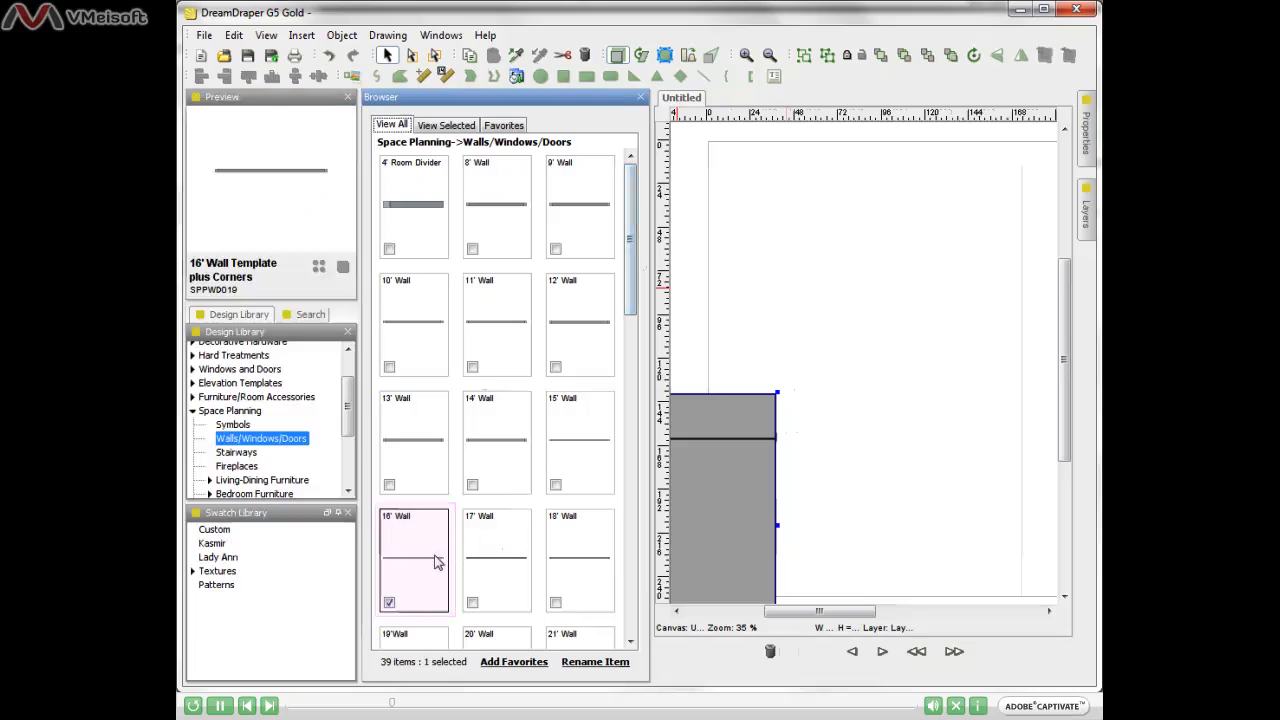
drag(406, 556, 957, 230)
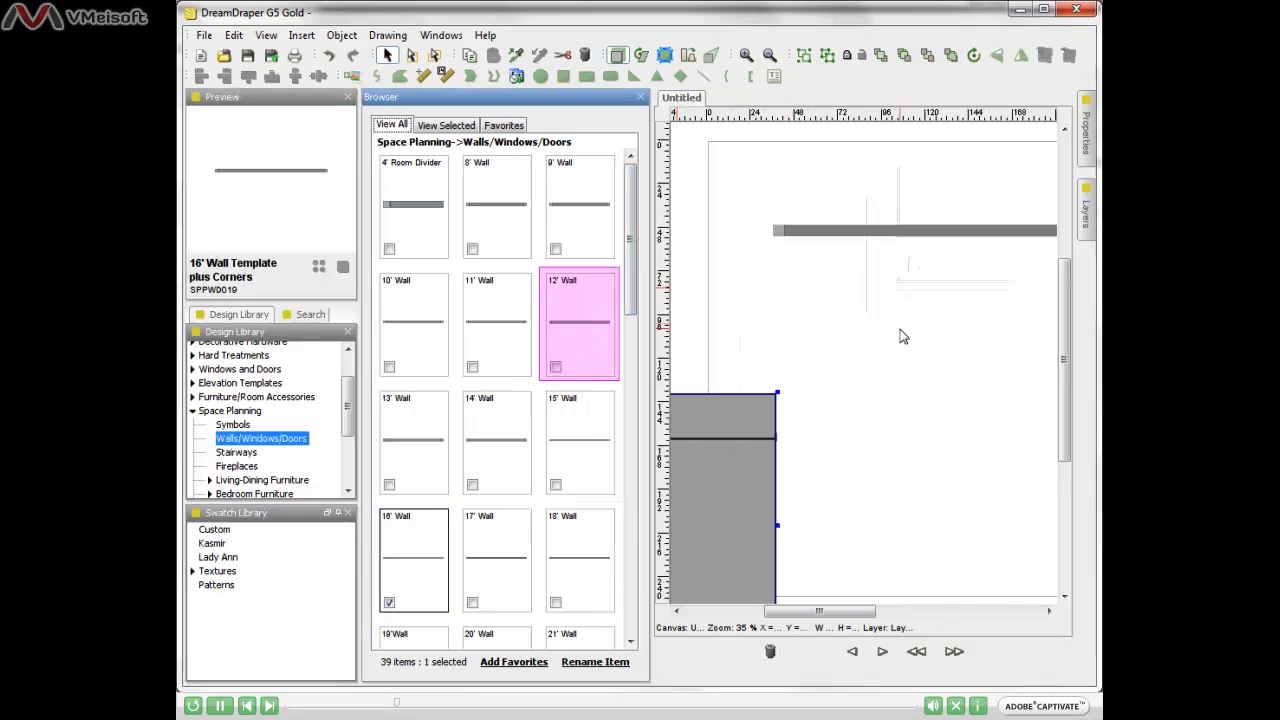
Place a 12' Wall horizontally below the 16' wall and close the design browser.
click(593, 327)
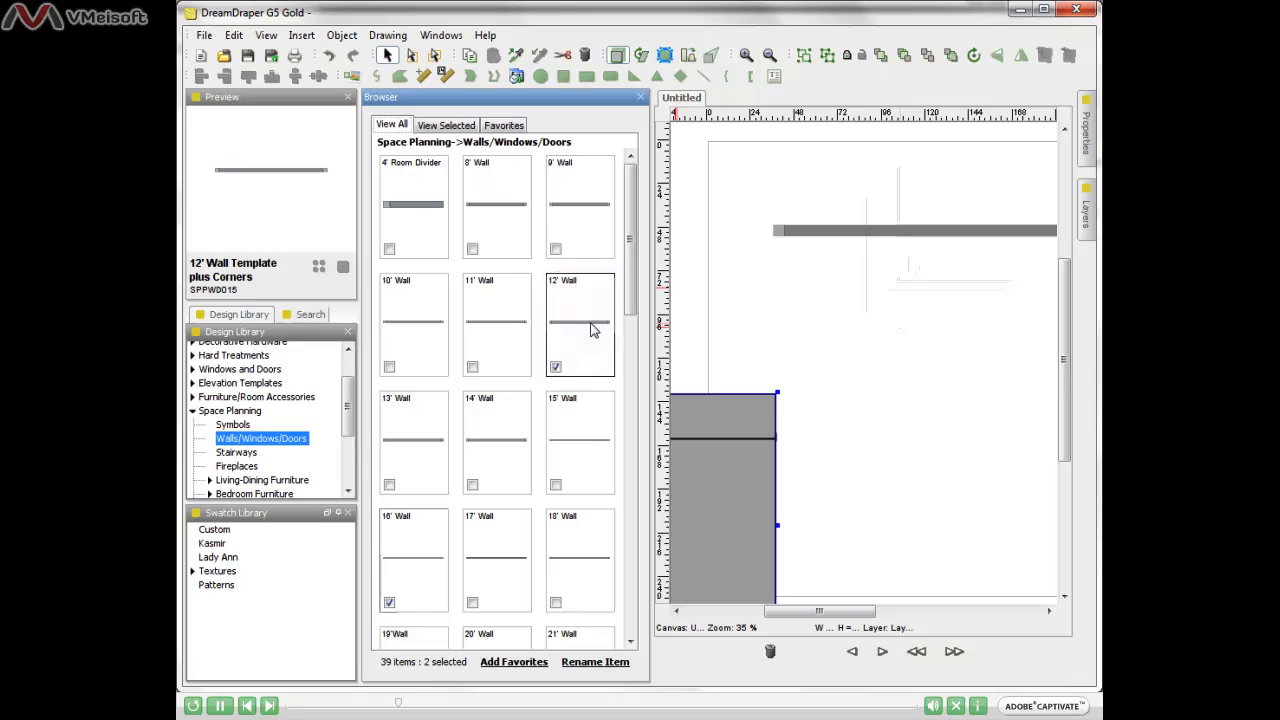
drag(578, 320, 874, 343)
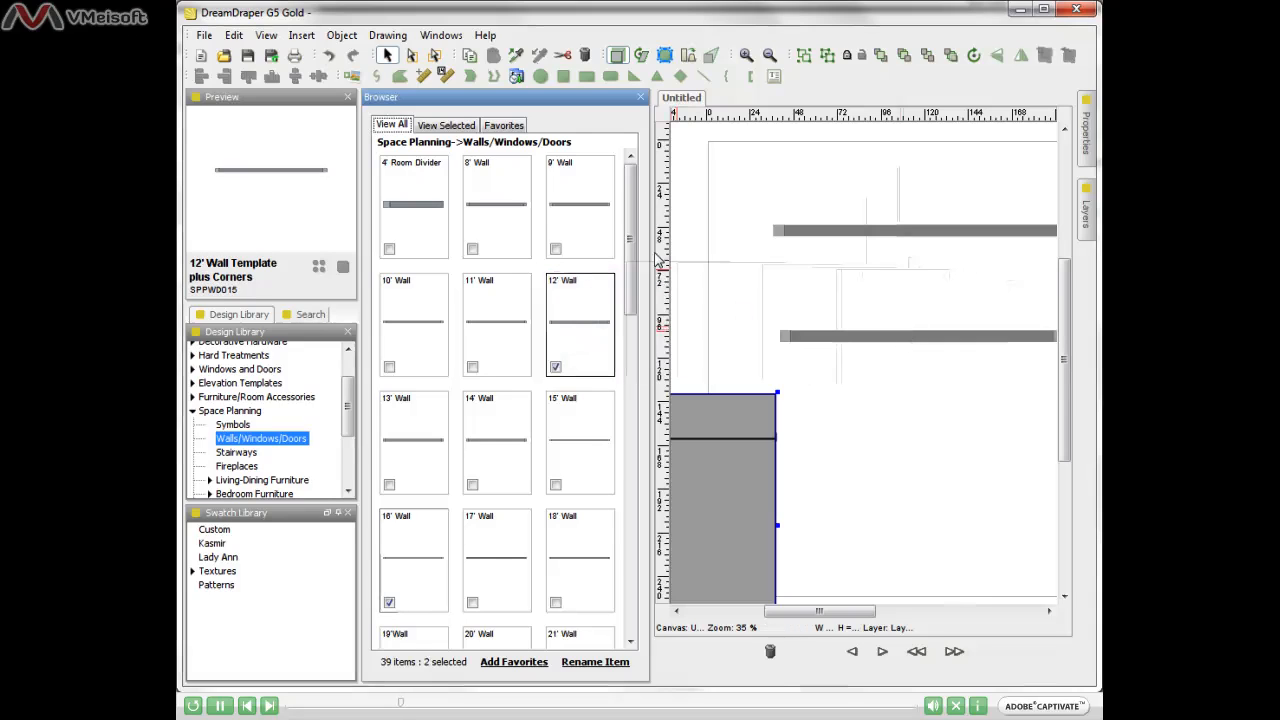
click(640, 97)
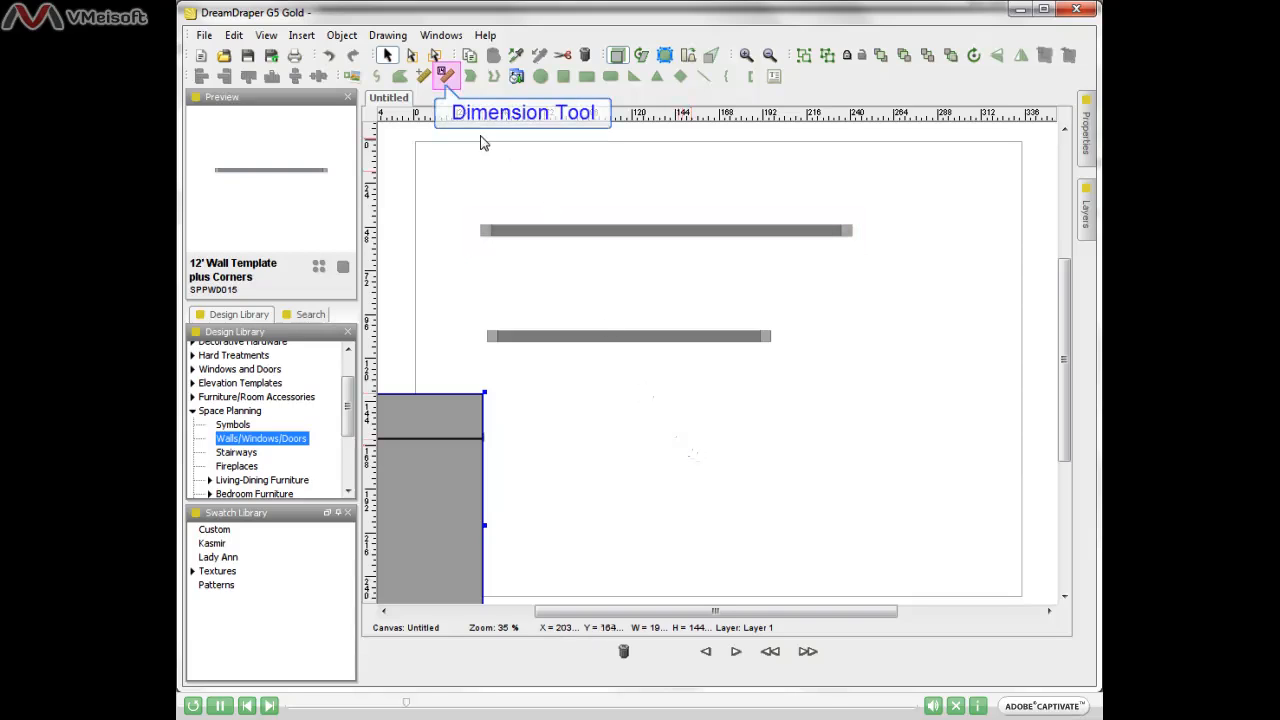
Add a 192-inch horizontal dimension just below the 16' wall, starting at the inner edge of its left corner.
click(444, 76)
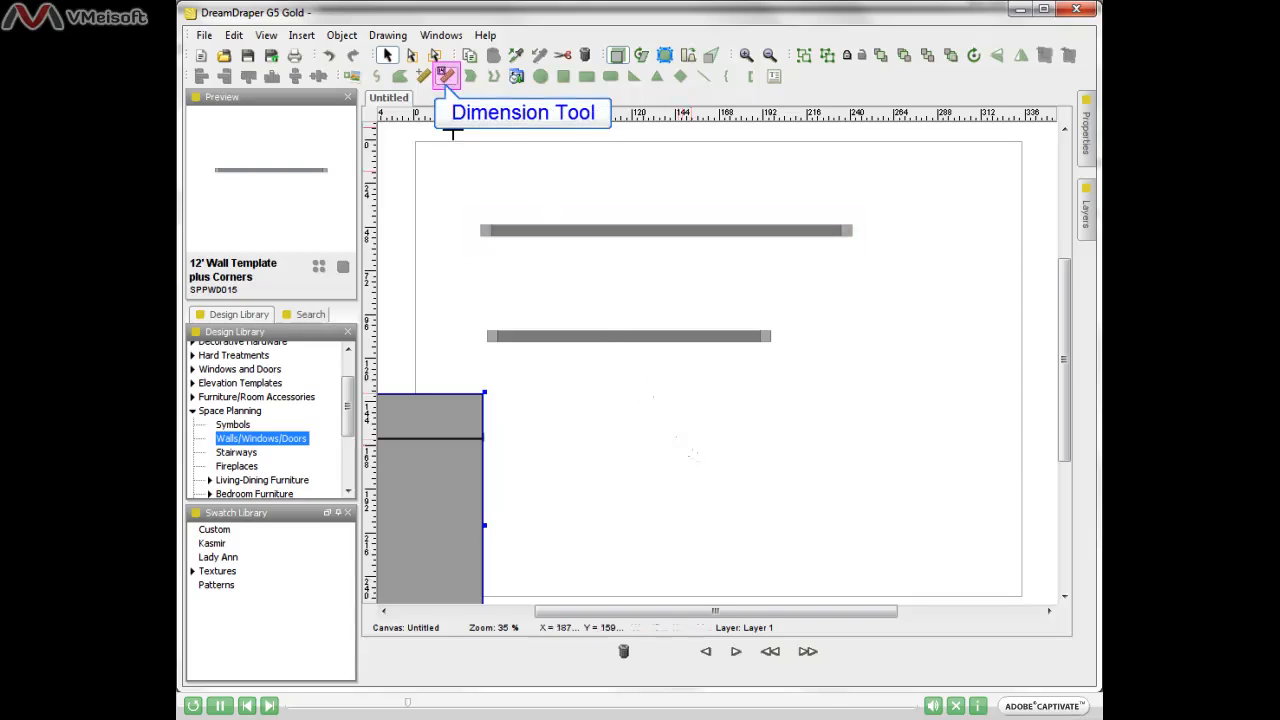
click(540, 195)
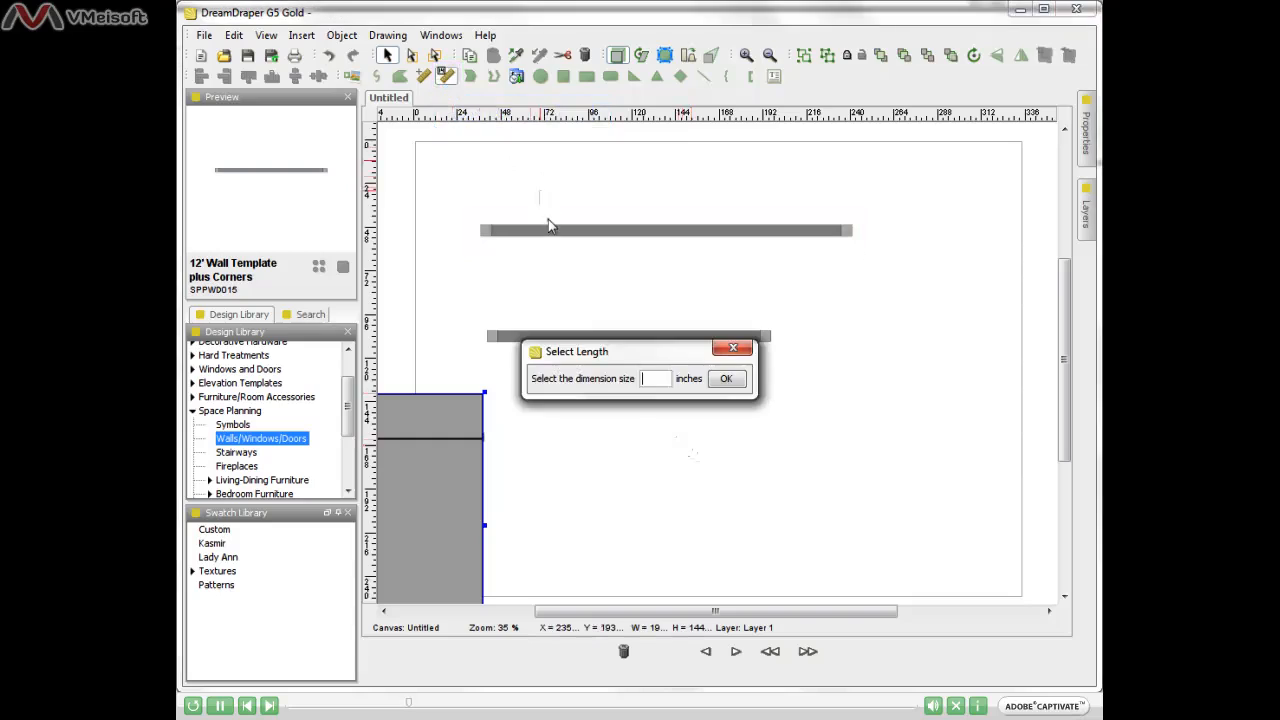
click(656, 378)
text(193)
click(726, 379)
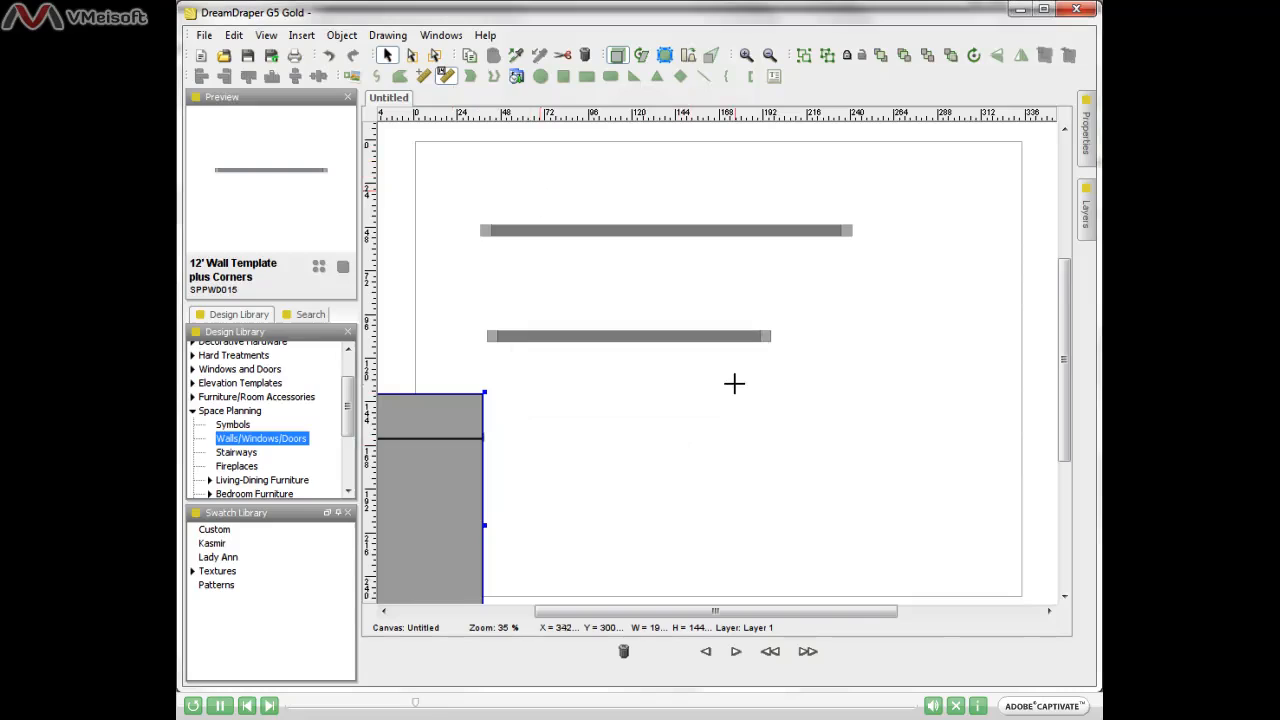
click(491, 242)
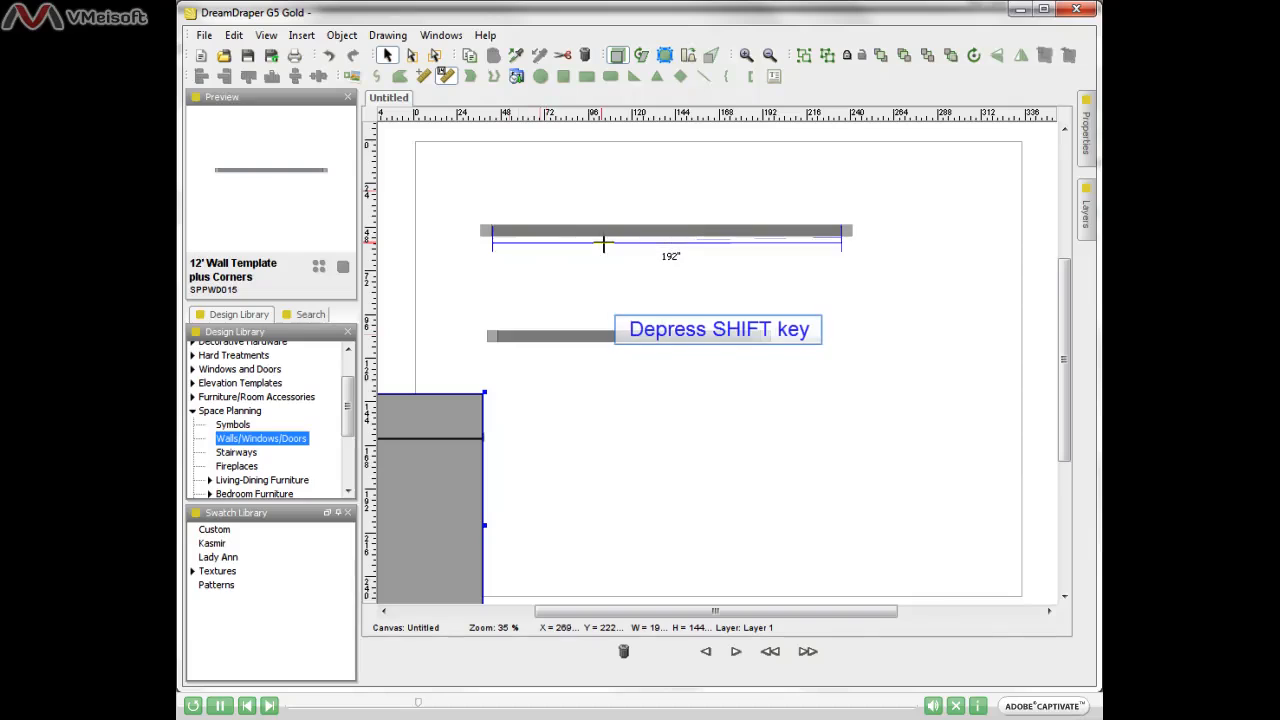
shift+click(674, 245)
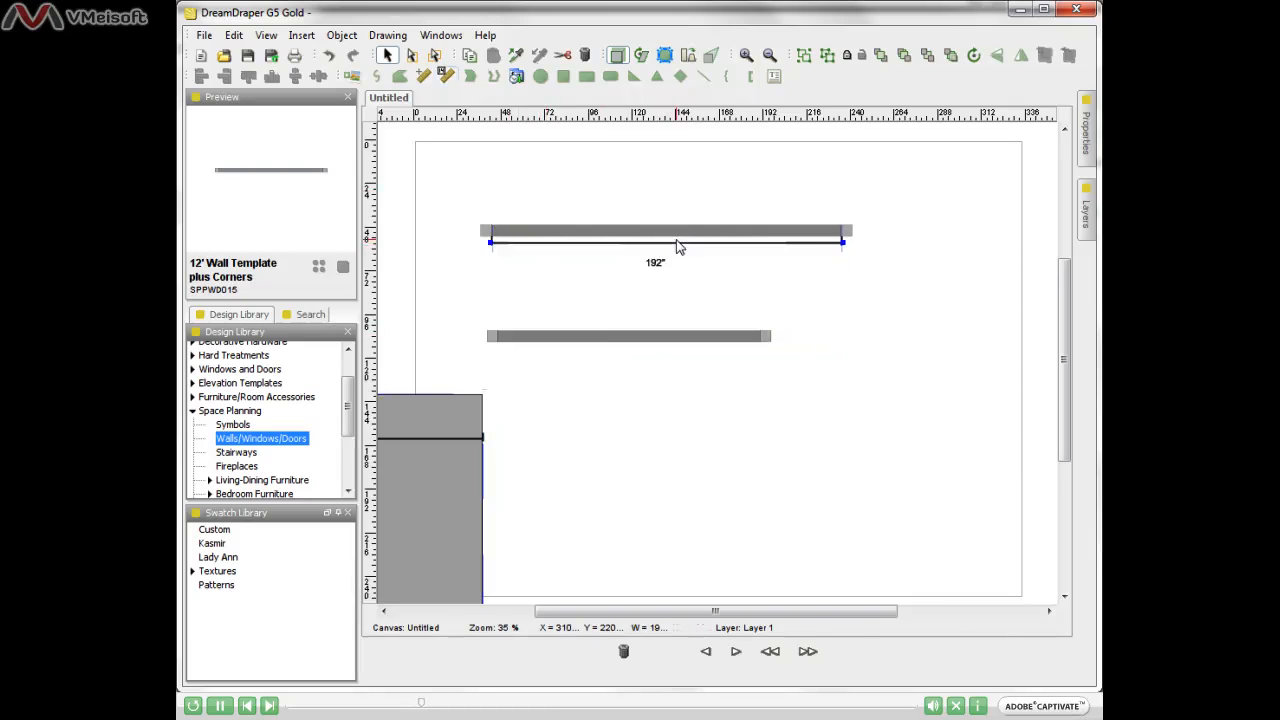
click(850, 311)
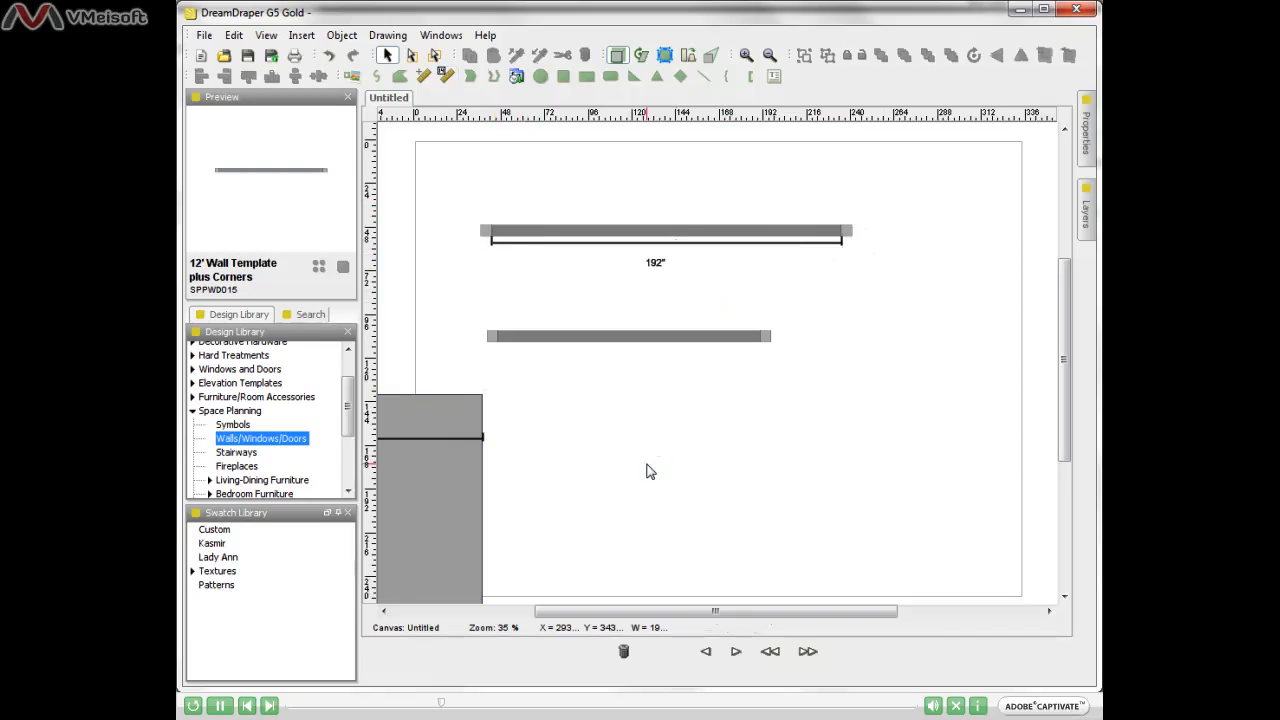
Delete the dimension line below the 16' wall.
click(658, 270)
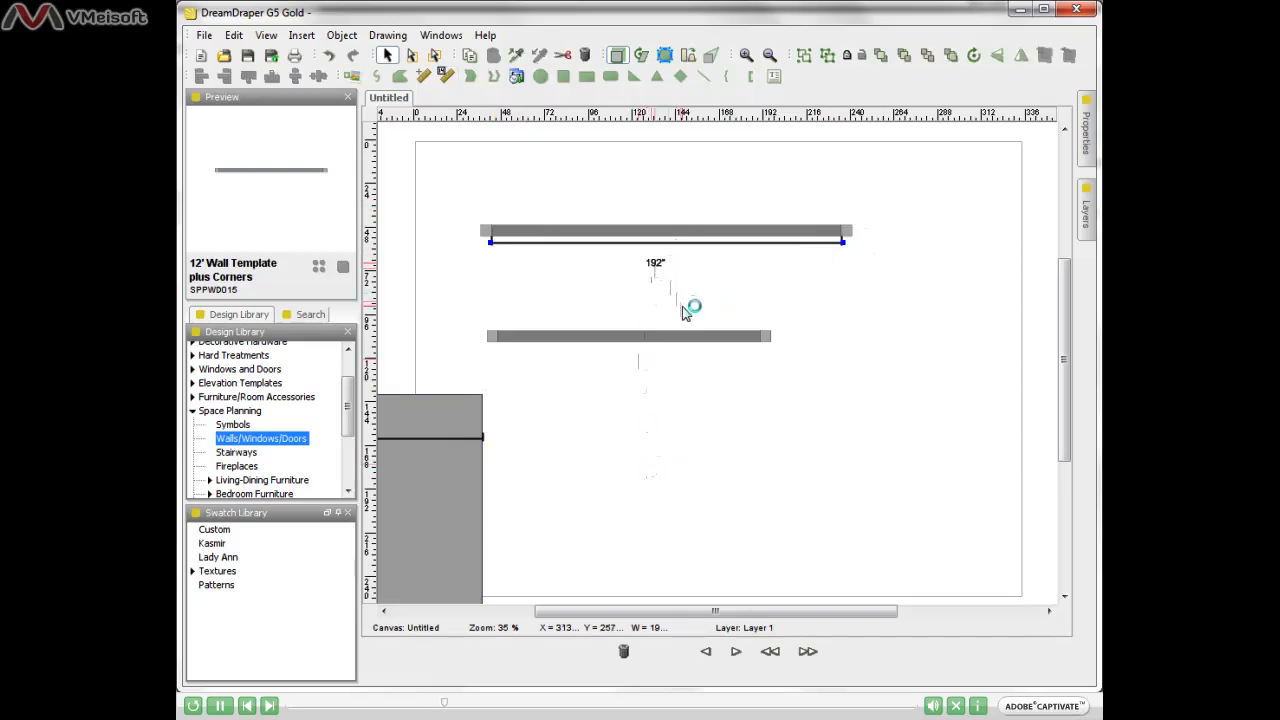
key(Delete)
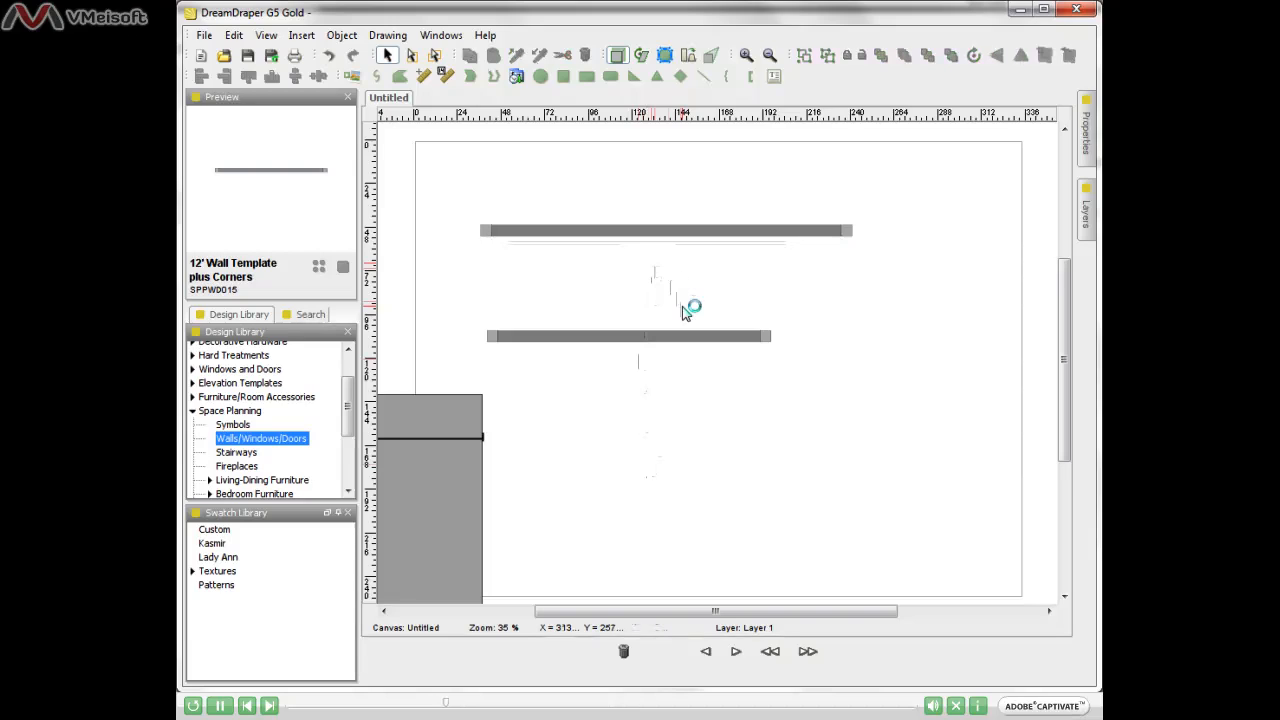
Rotate the 12' wall 90 degrees and top-align the 16' wall with it.
click(641, 338)
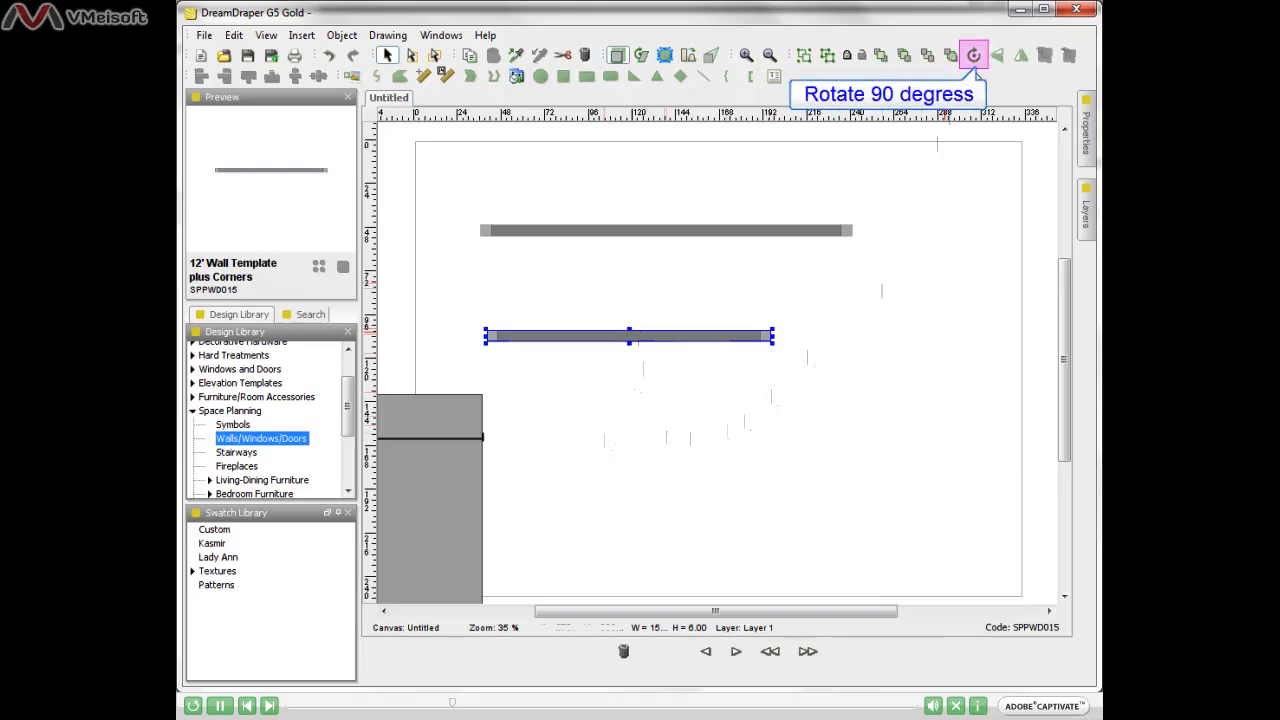
click(974, 56)
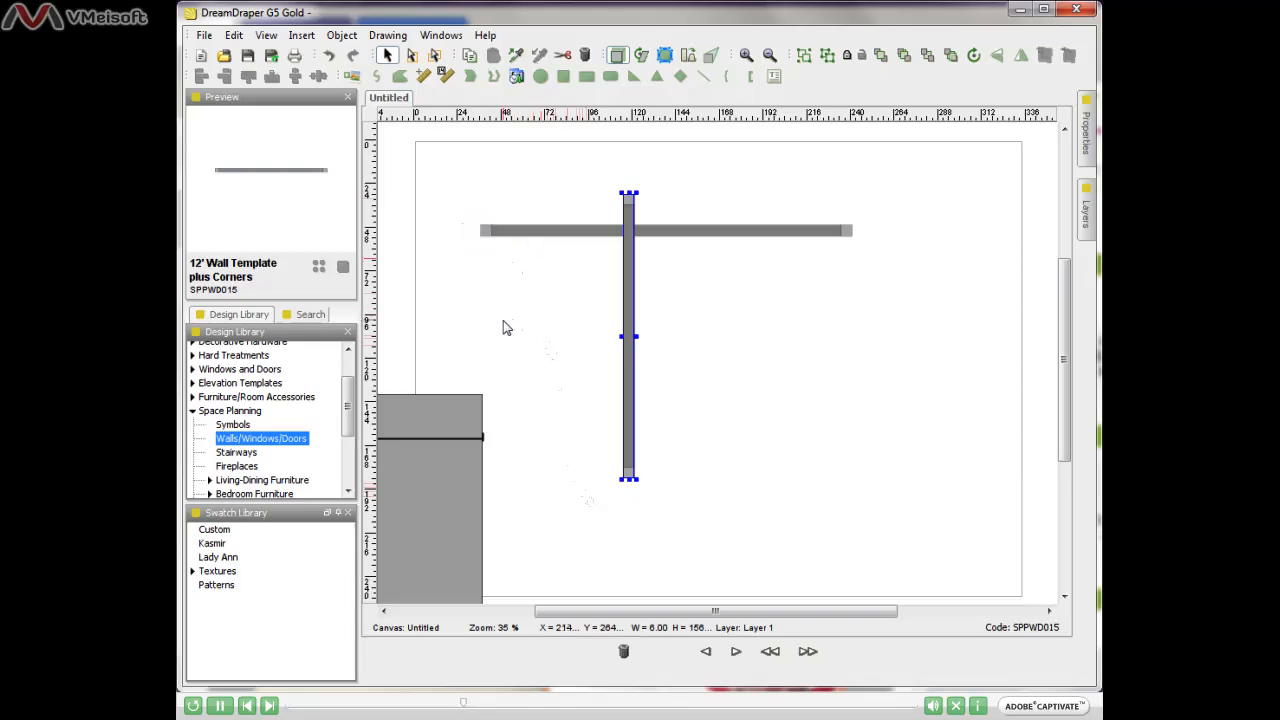
shift+click(527, 238)
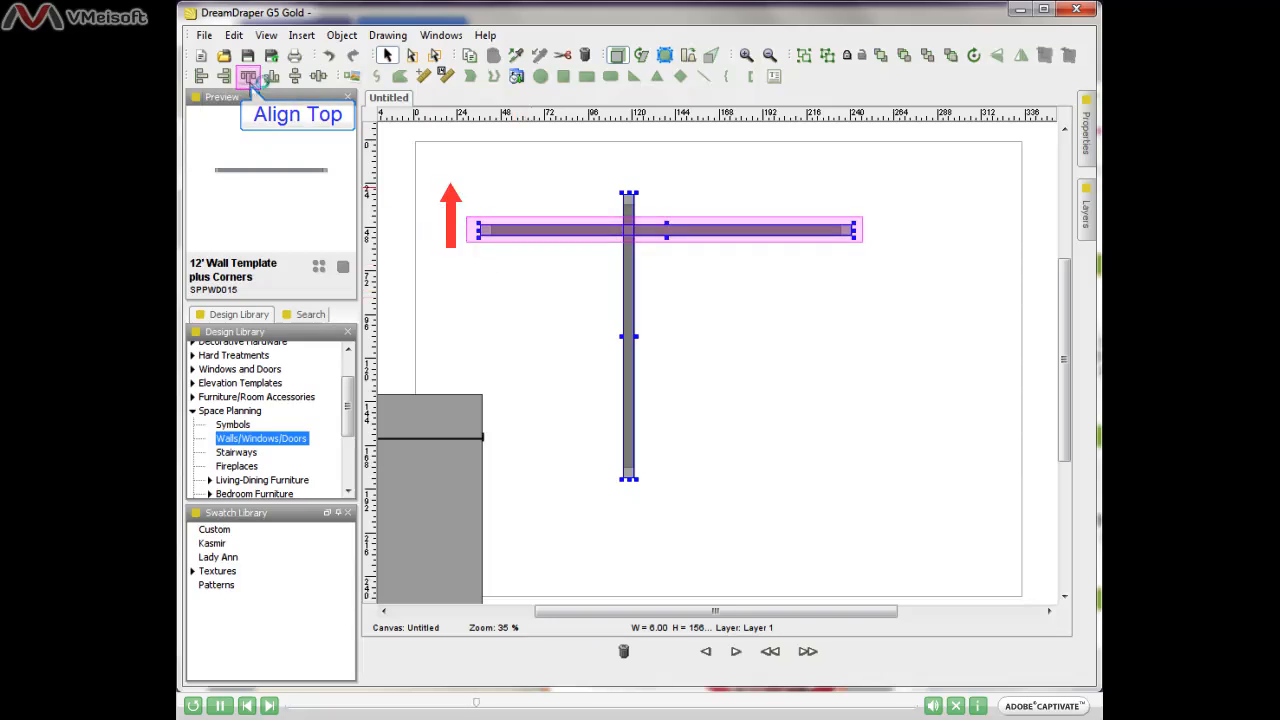
click(248, 77)
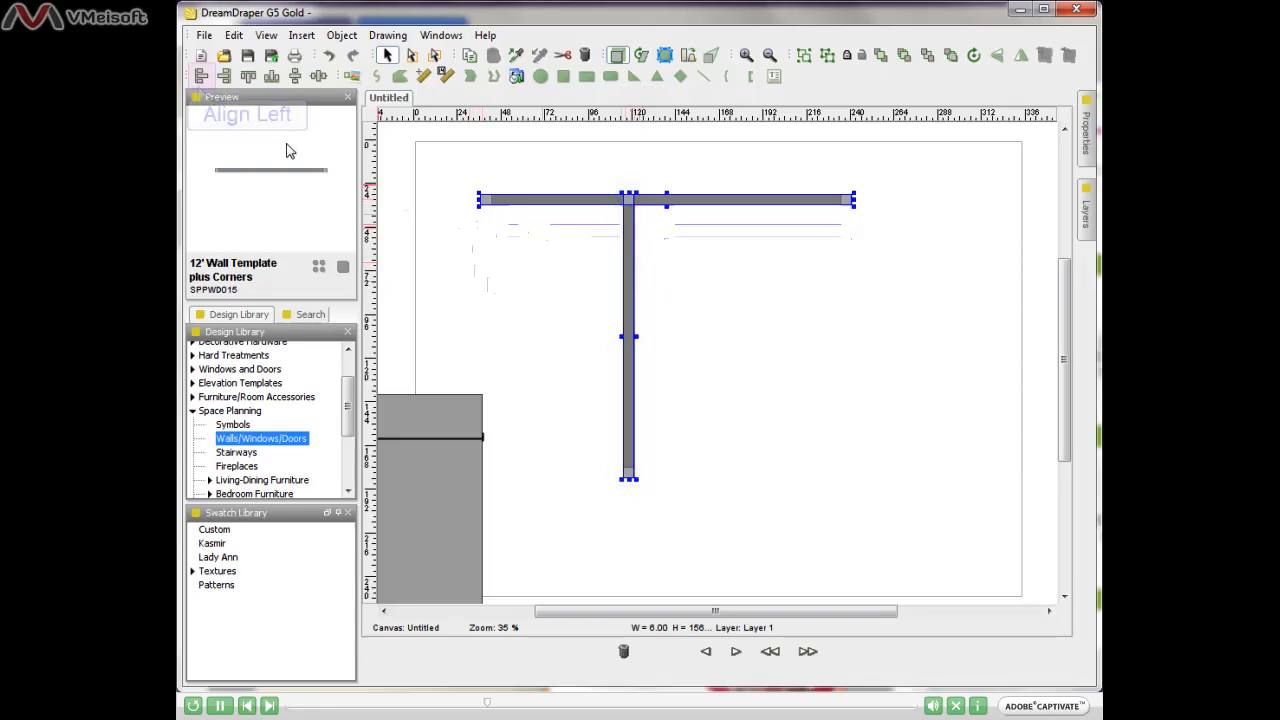
Left-align the vertical 12' wall with the 16' wall and group the two walls.
click(200, 77)
click(662, 562)
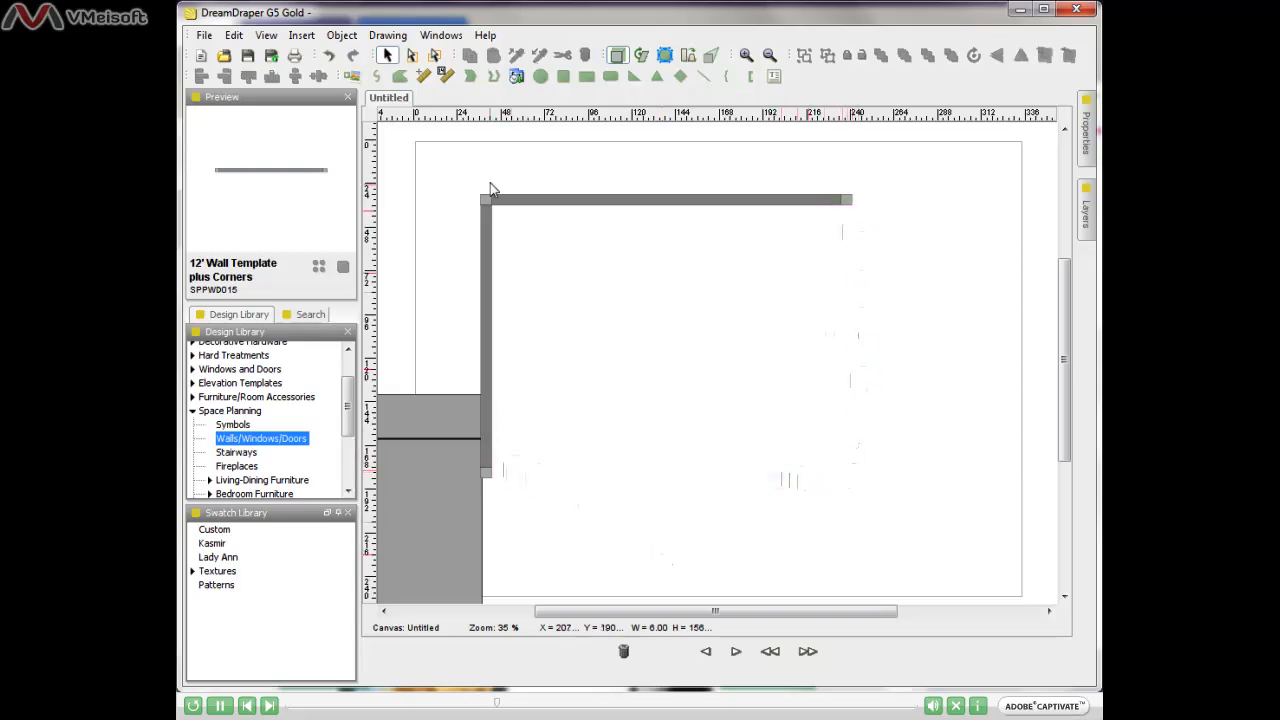
drag(430, 155, 928, 535)
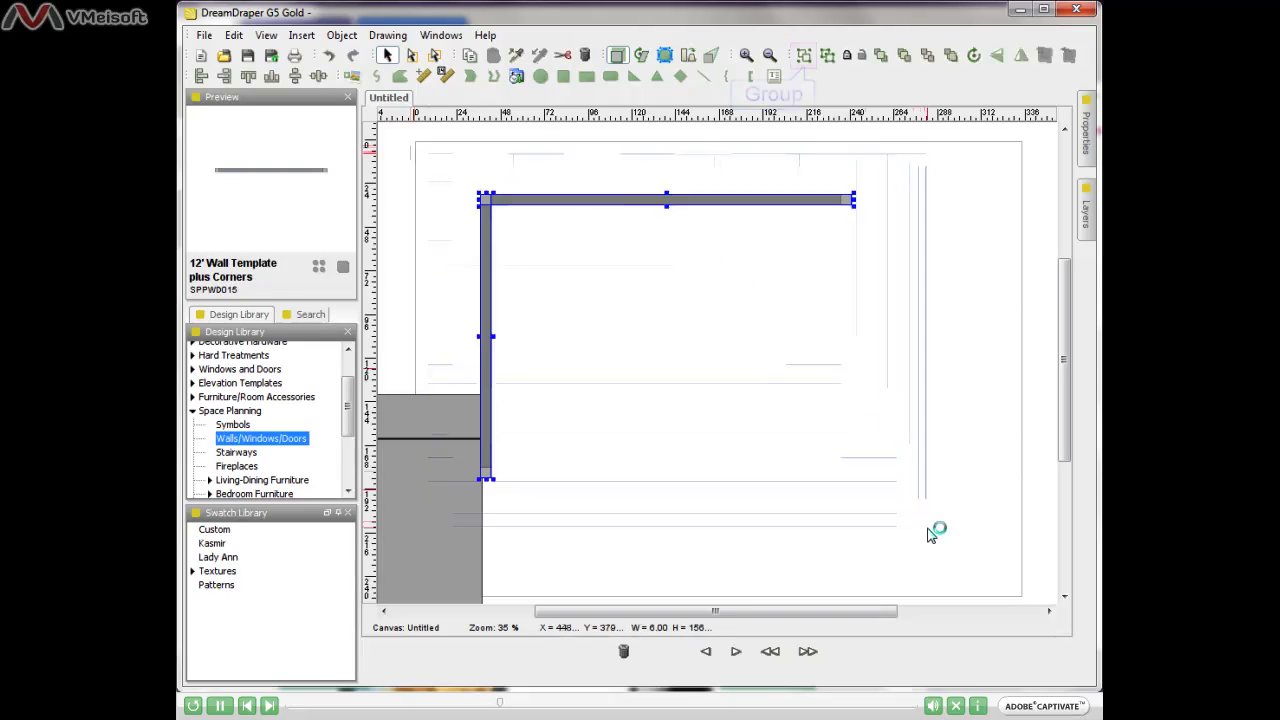
click(805, 57)
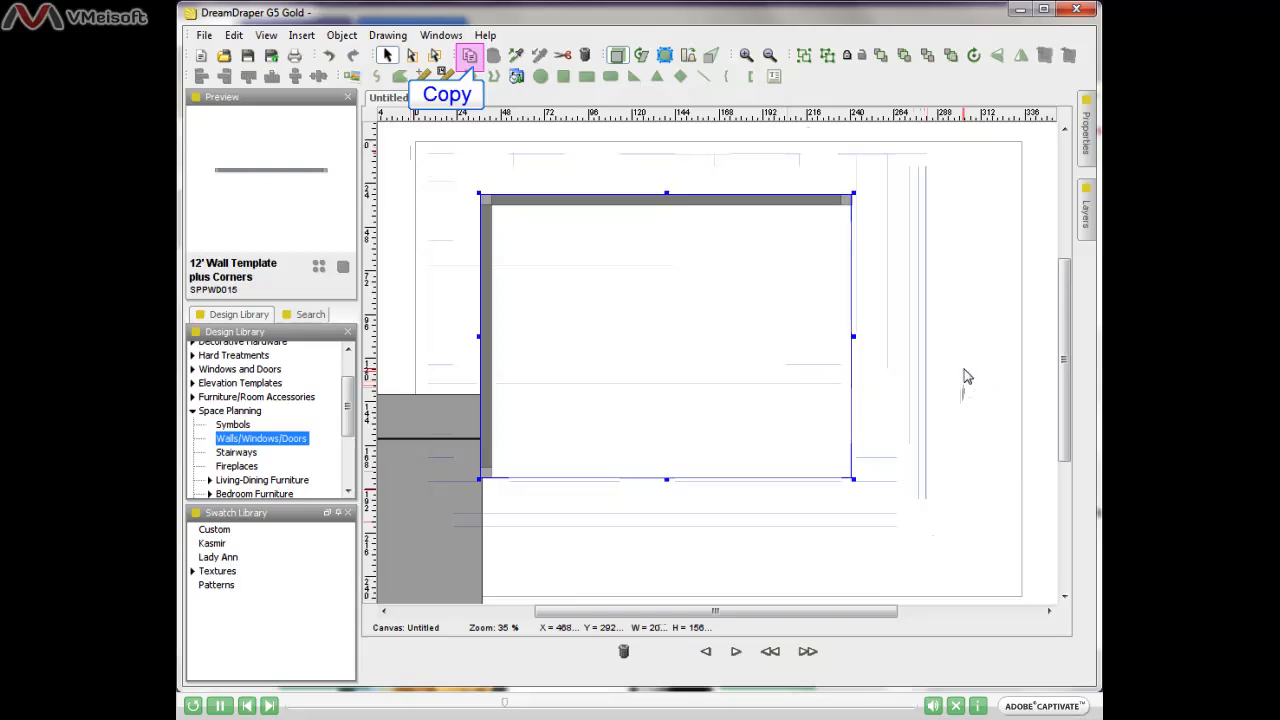
Duplicate the wall group and flip the copy vertically and horizontally to form the opposite two walls.
click(469, 55)
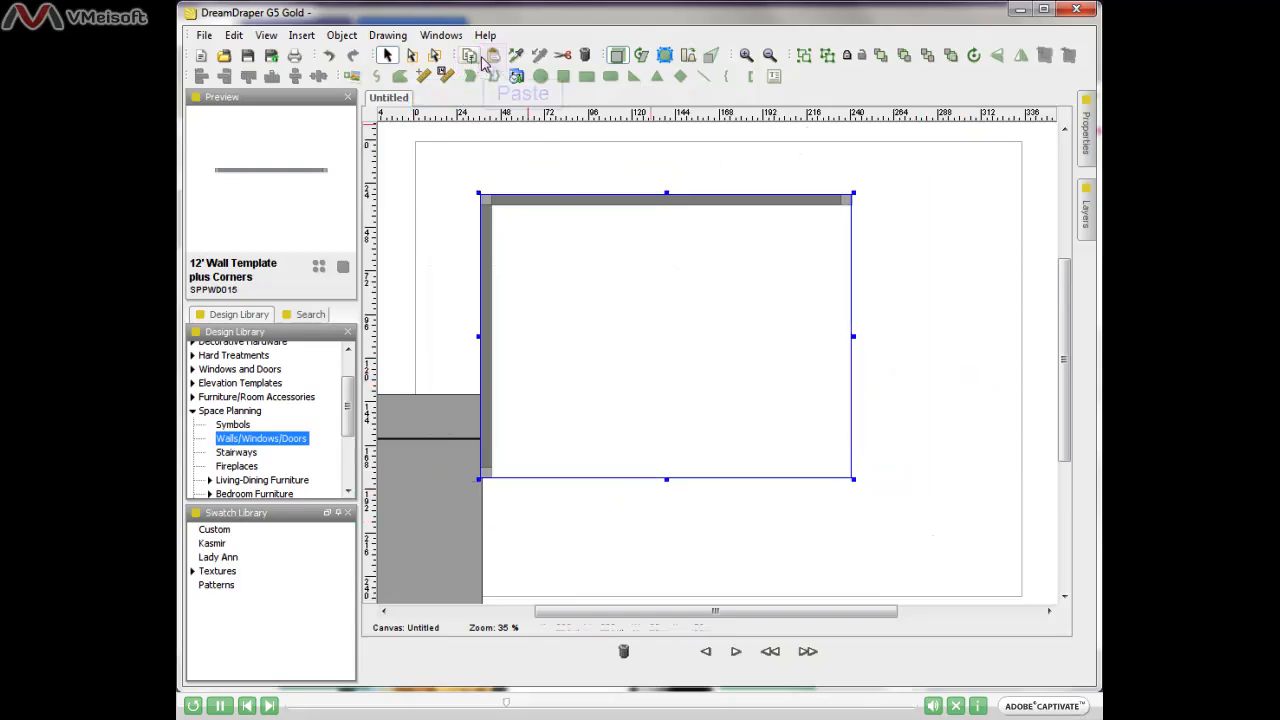
click(493, 55)
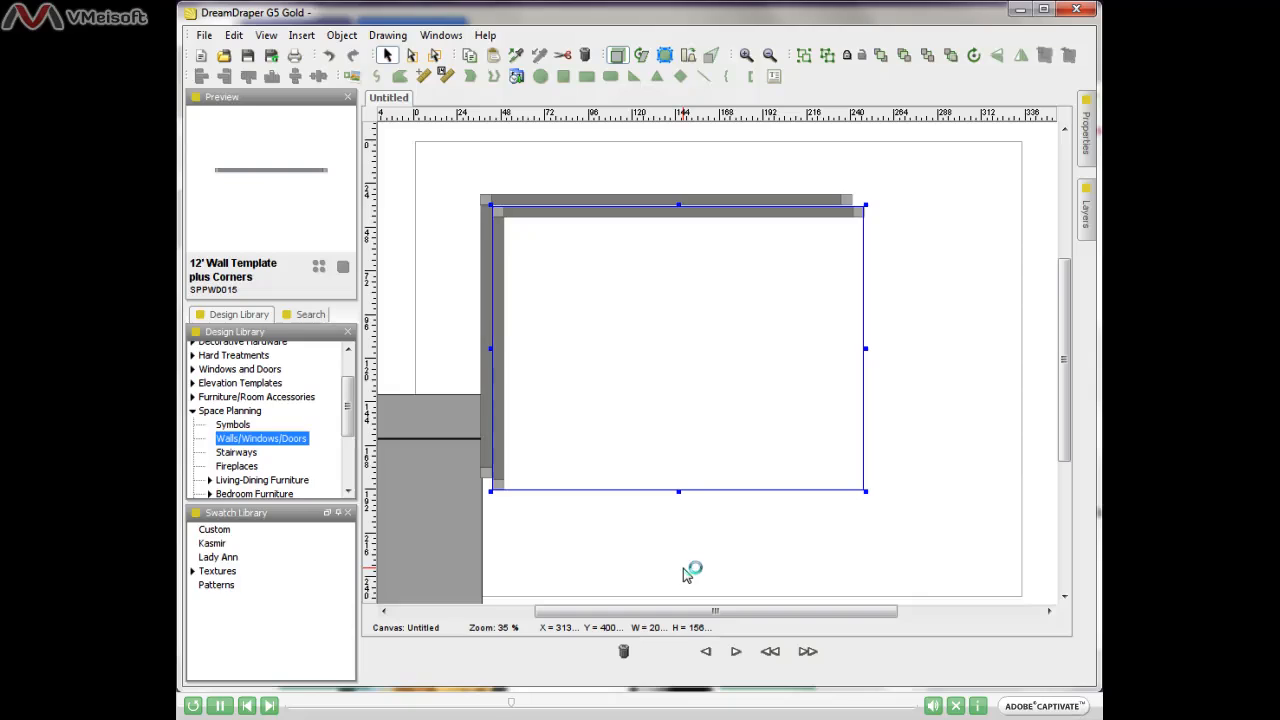
click(1000, 57)
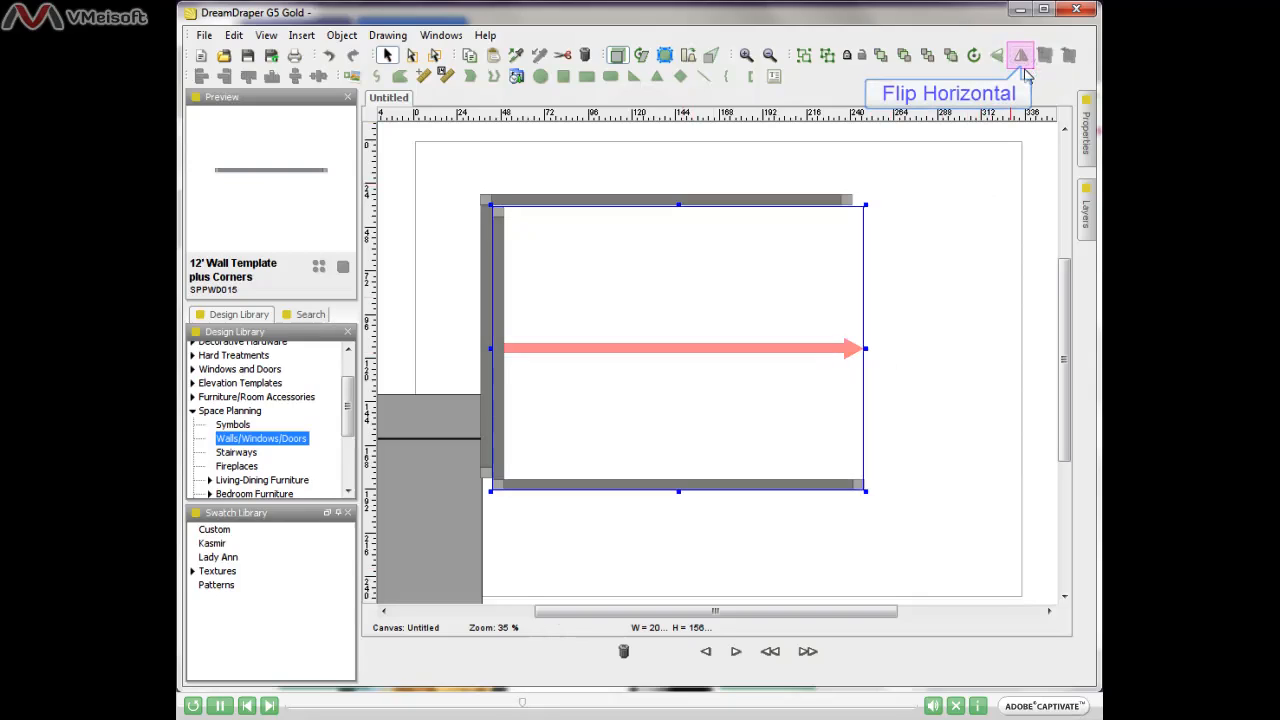
click(1021, 57)
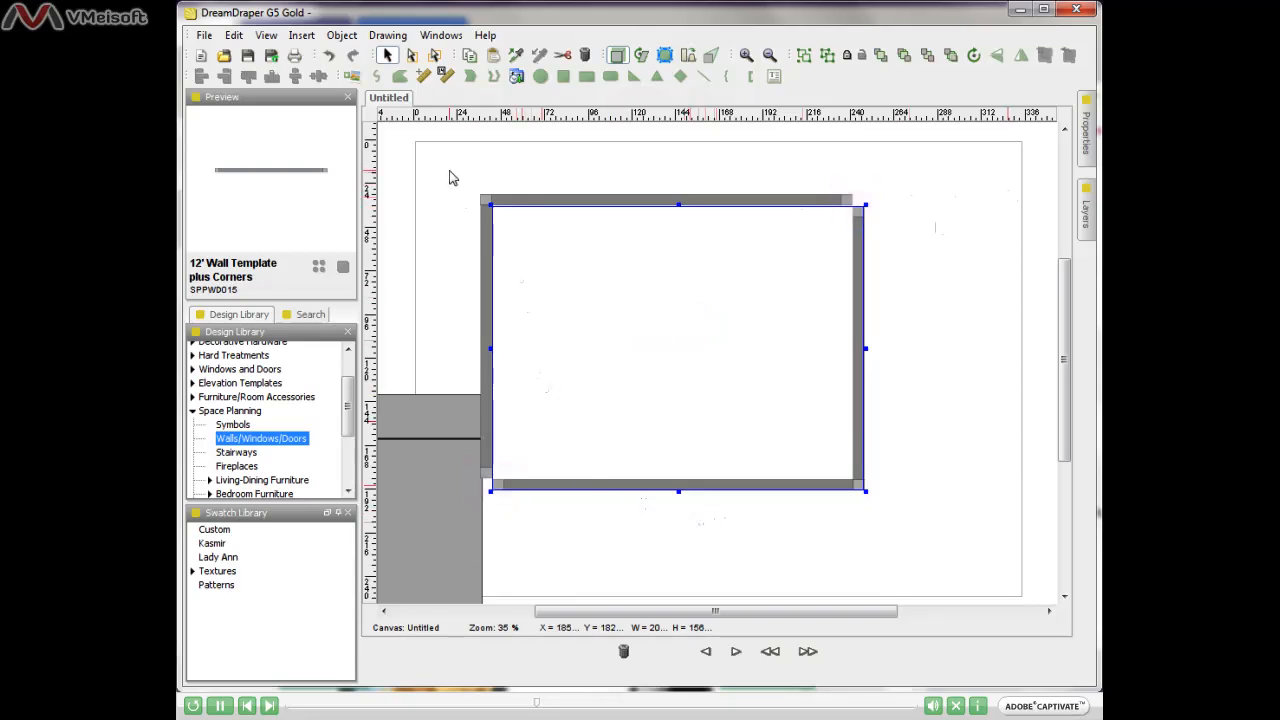
Align both wall groups top and left to close the room outline, and group them together.
drag(449, 170, 948, 545)
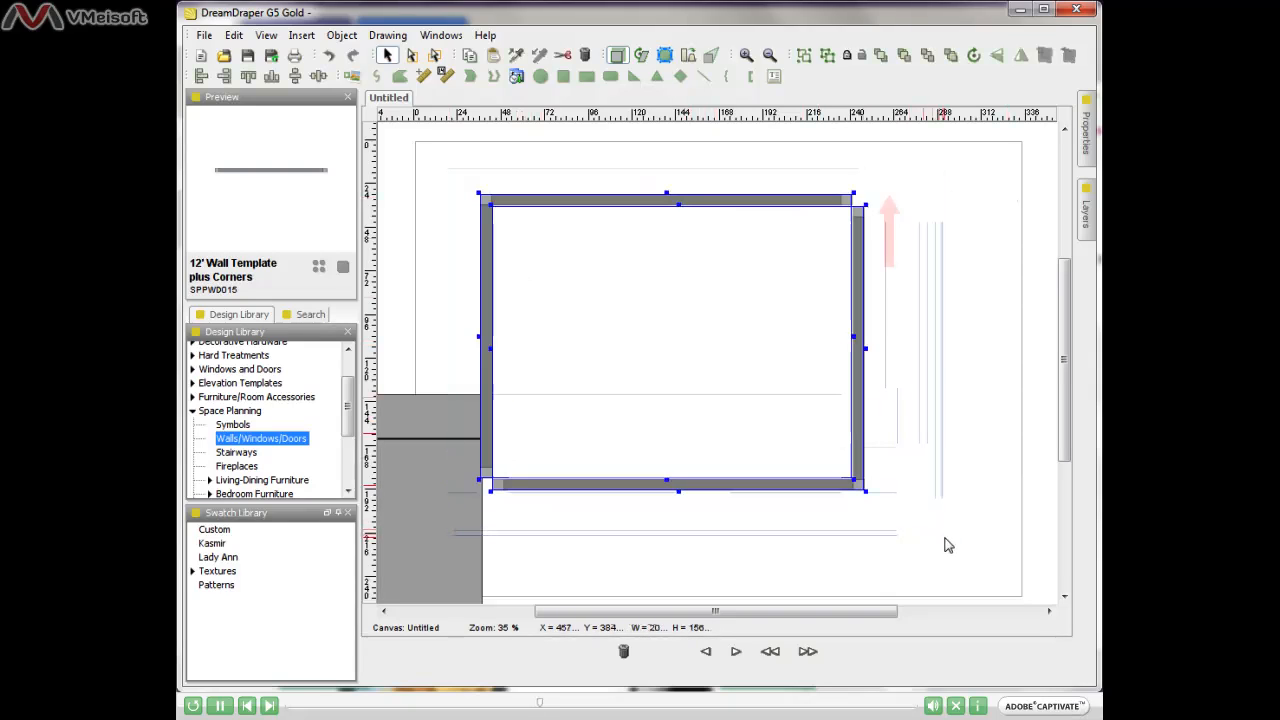
click(250, 84)
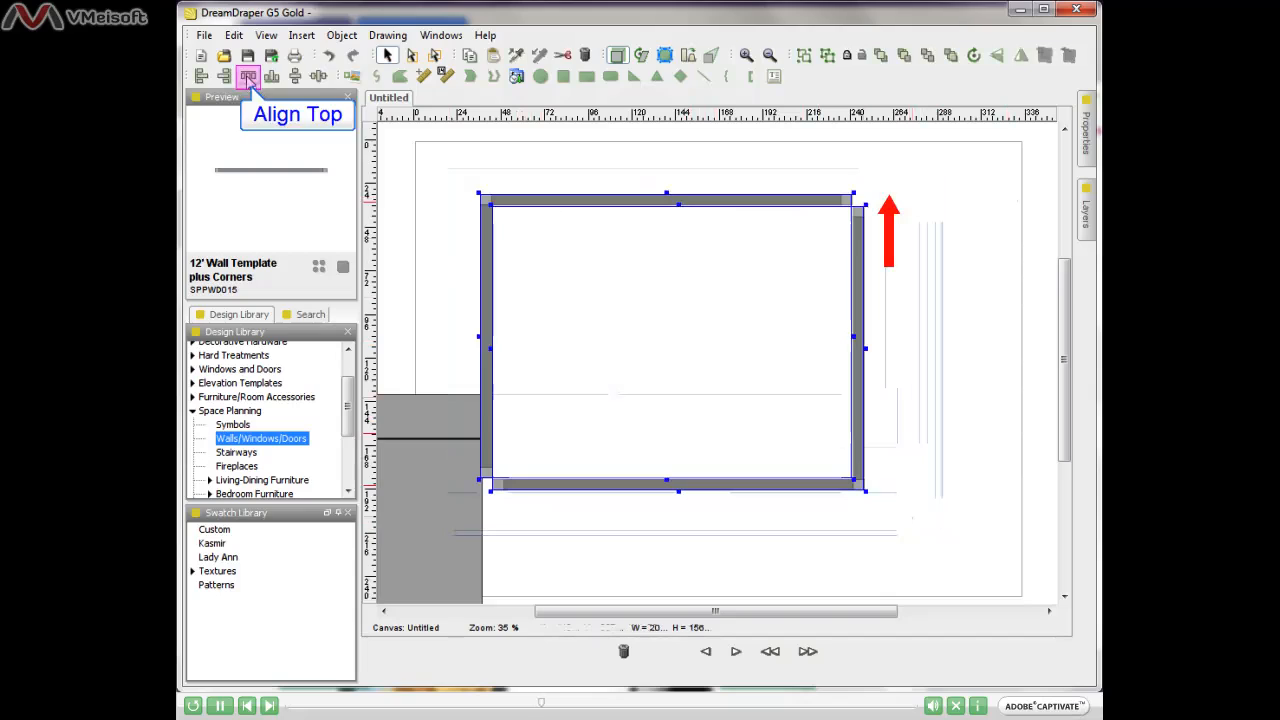
click(249, 80)
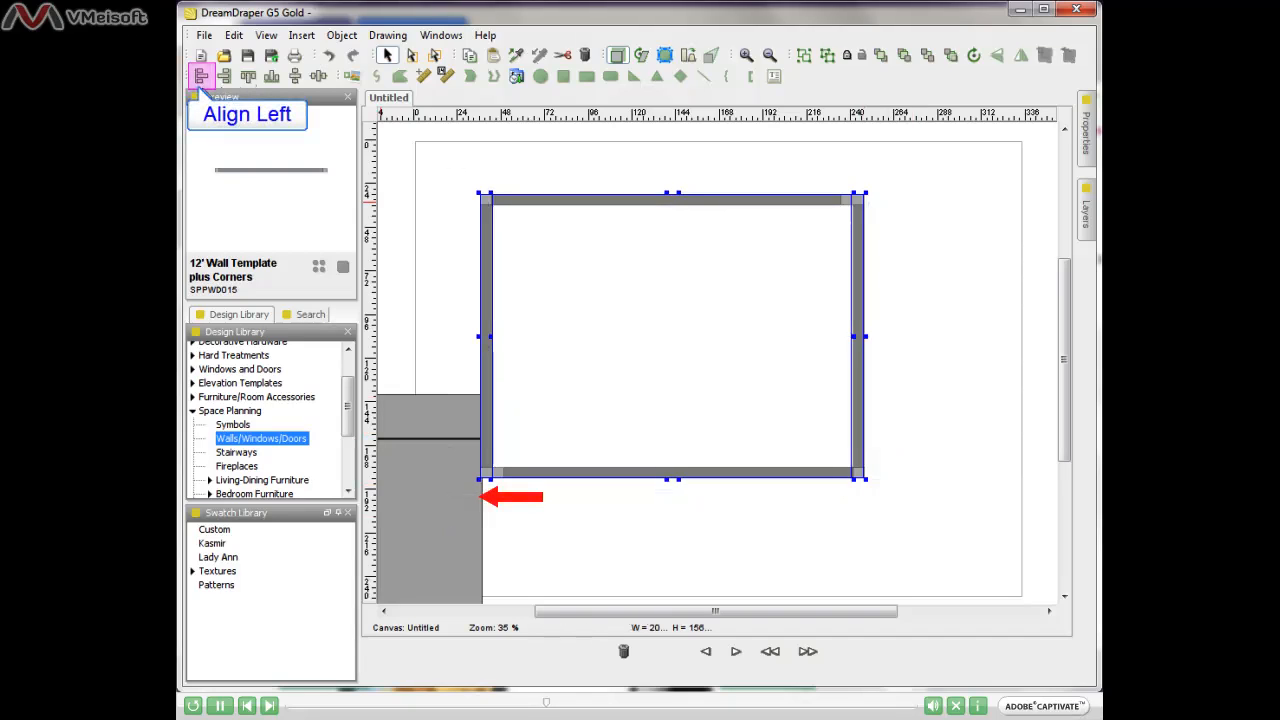
click(201, 79)
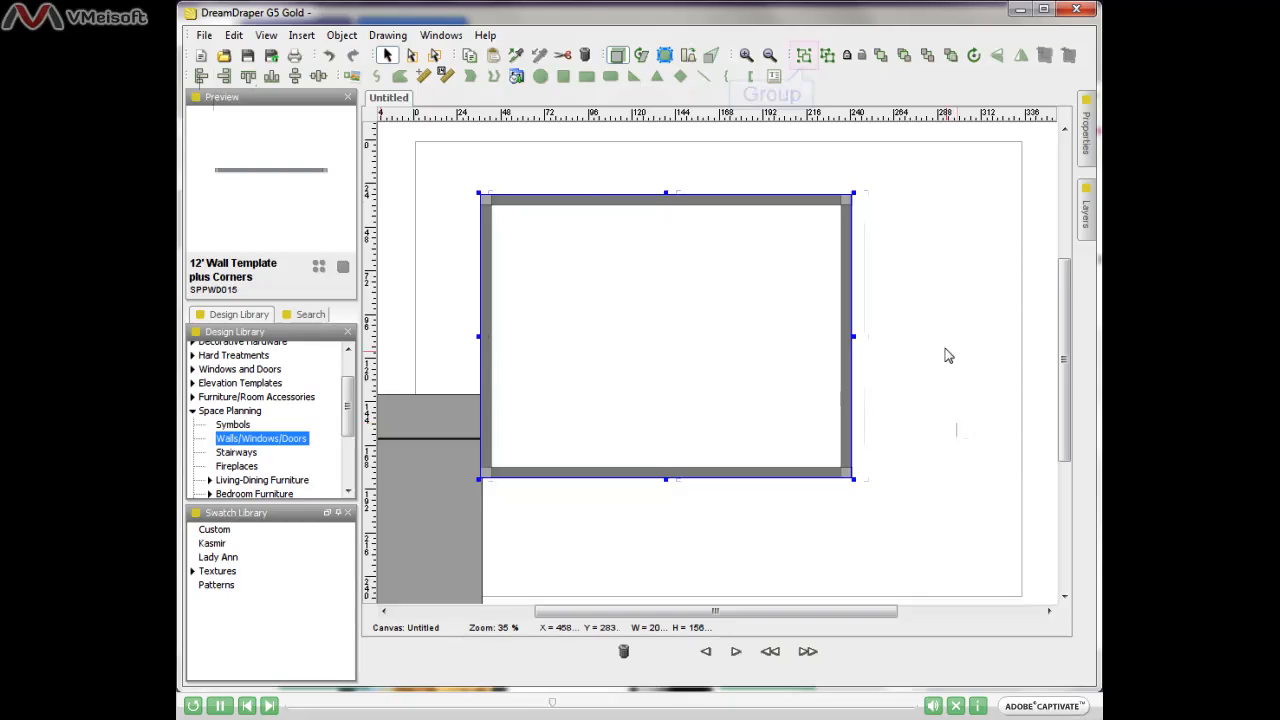
click(806, 58)
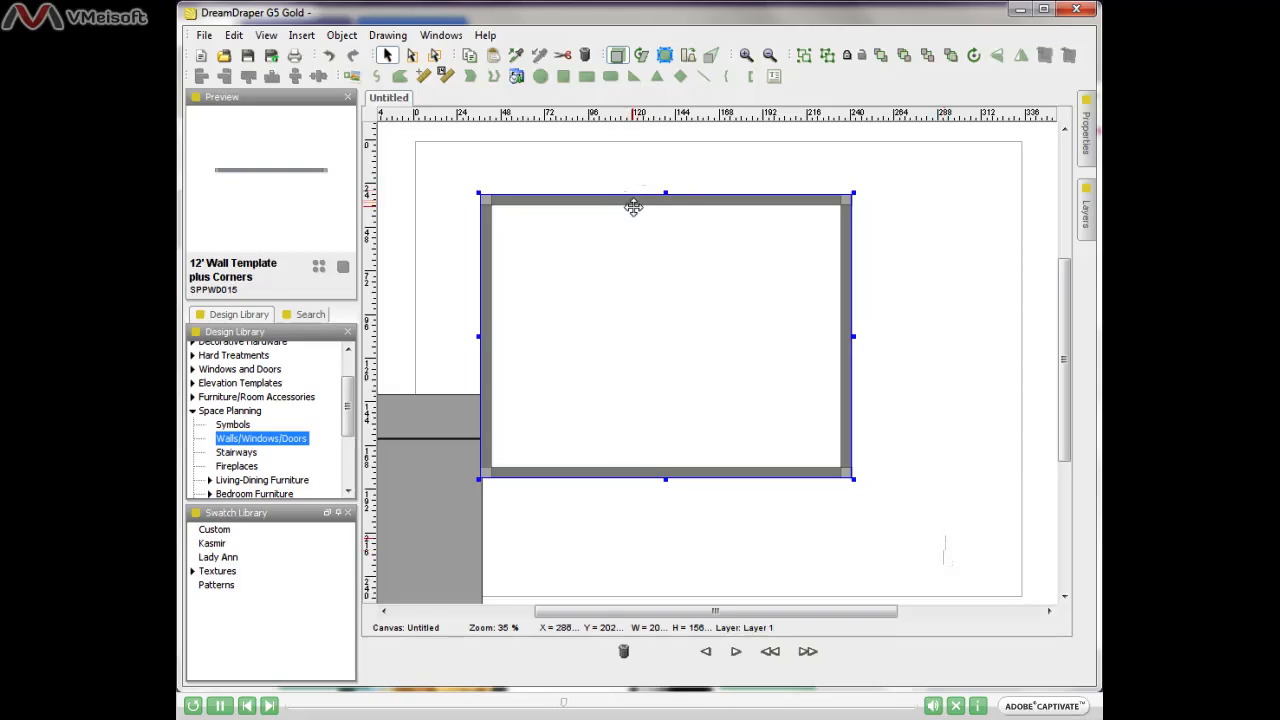
Move the grouped walls to the middle of the page and fit the gray dimensioned rectangle inside them.
drag(633, 206, 677, 230)
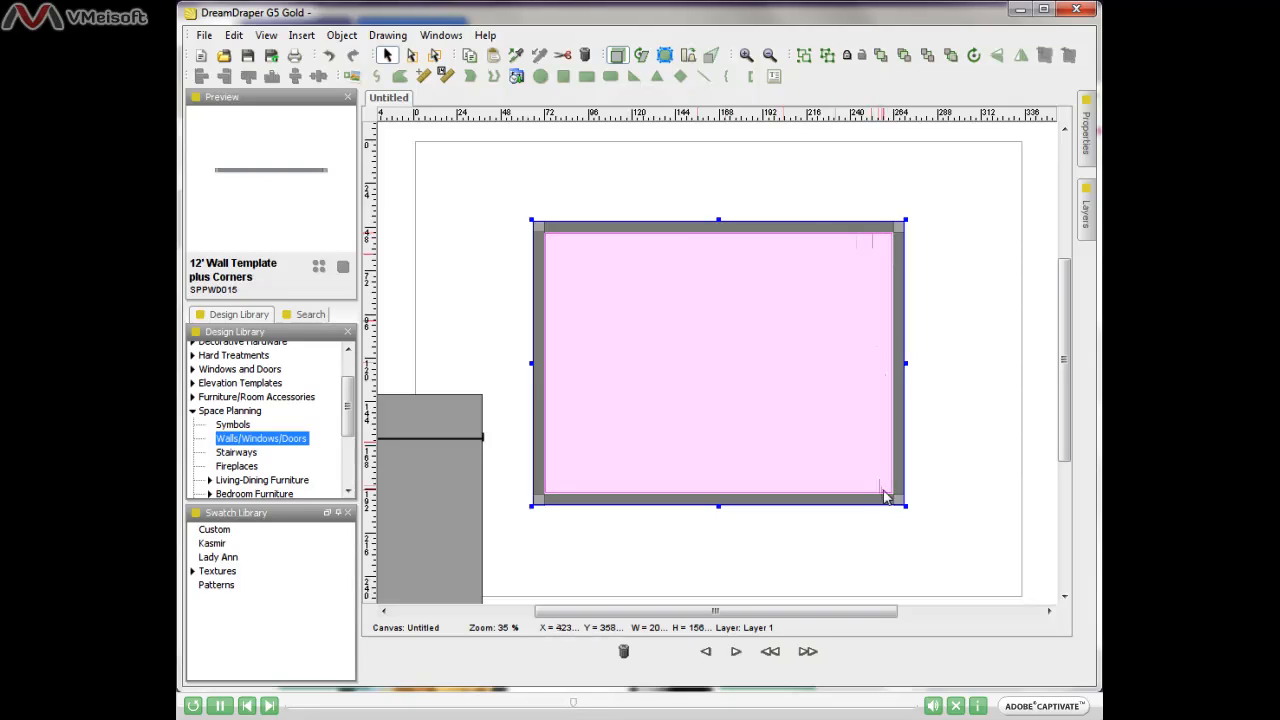
click(768, 551)
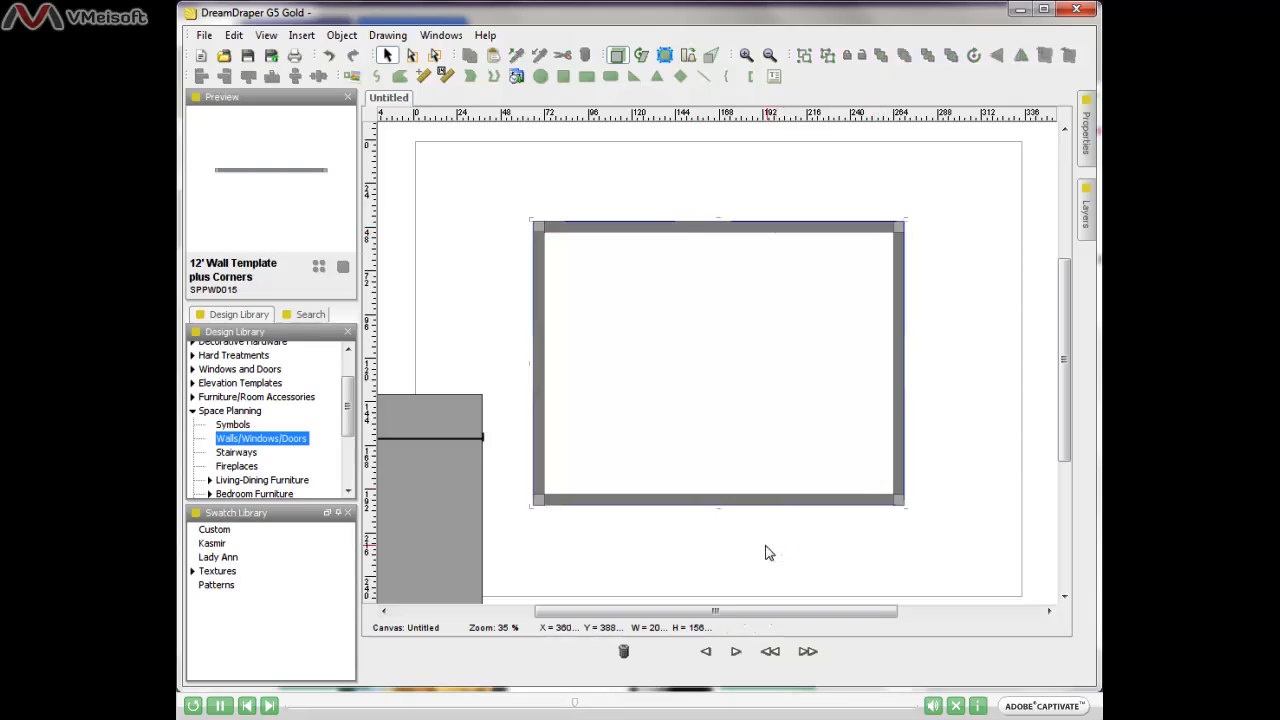
click(465, 490)
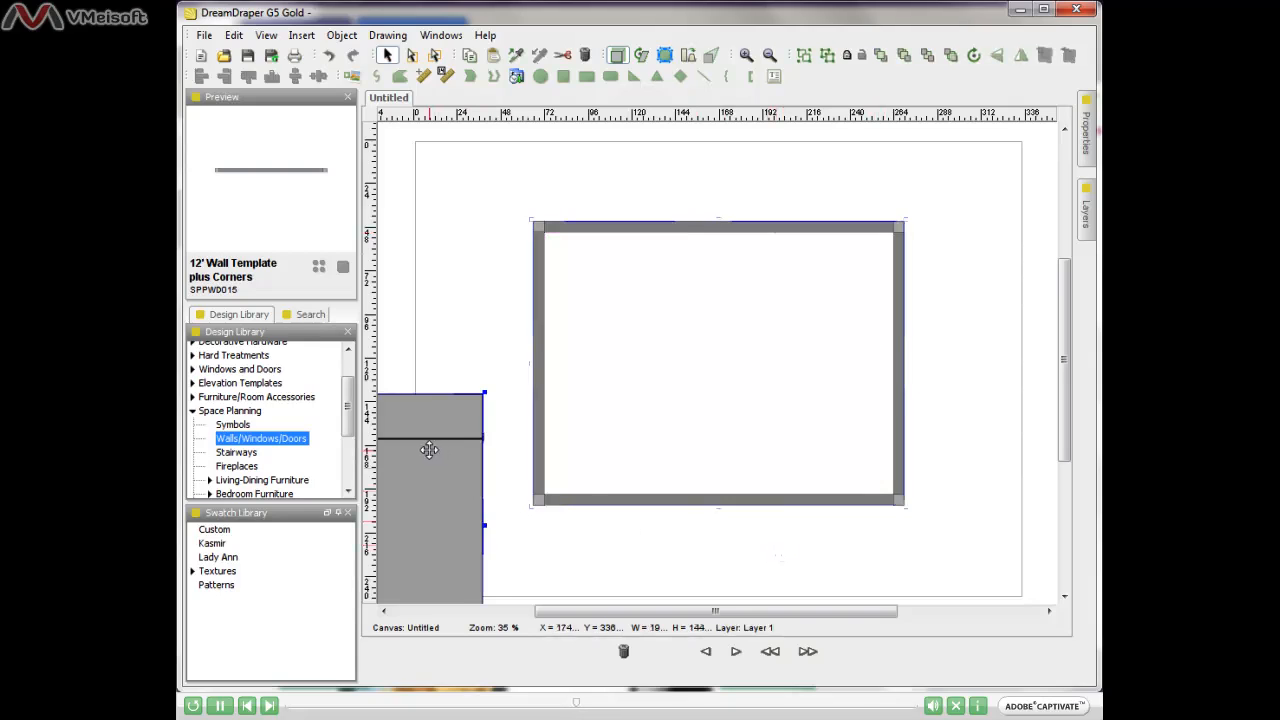
drag(434, 445, 843, 286)
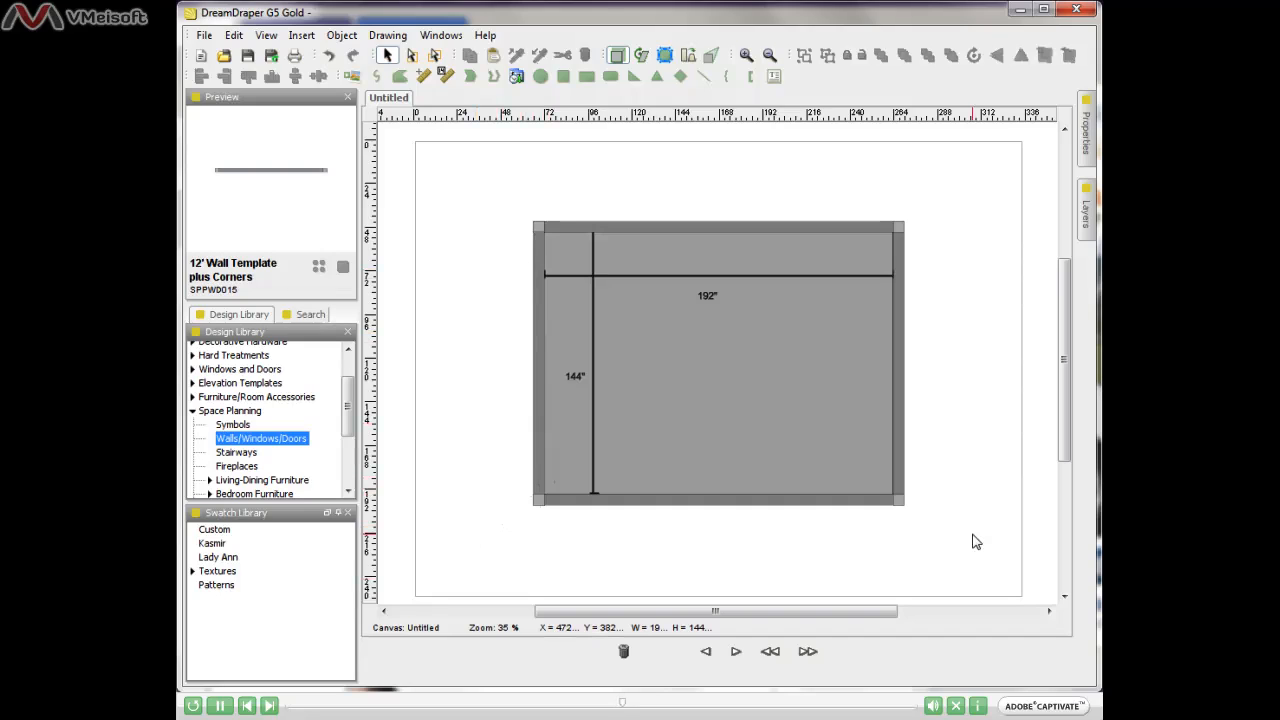
Move the completed room and its rectangle together to the lower-left corner, partly off the page.
drag(482, 199, 971, 545)
drag(870, 253, 422, 517)
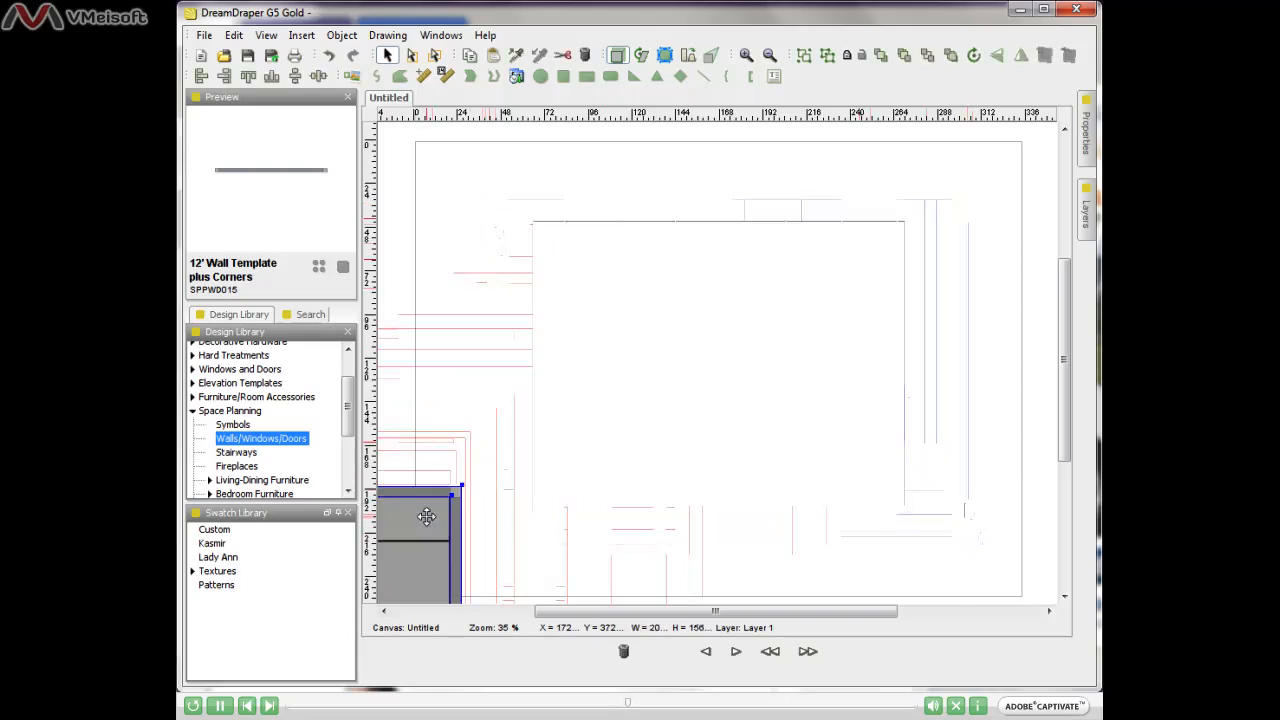
click(462, 370)
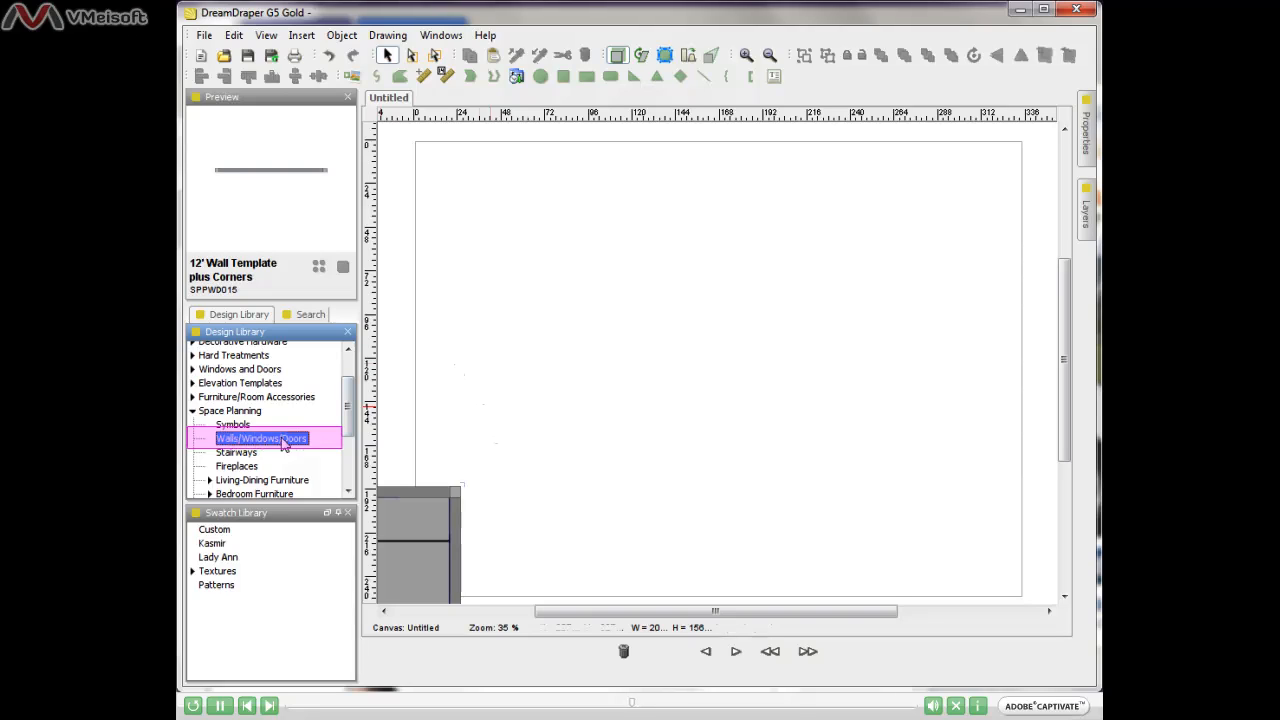
Place a 16' Wall and a 12' Wall below it from Space Planning's Walls/Windows/Doors category and close the design browser.
double_click(242, 411)
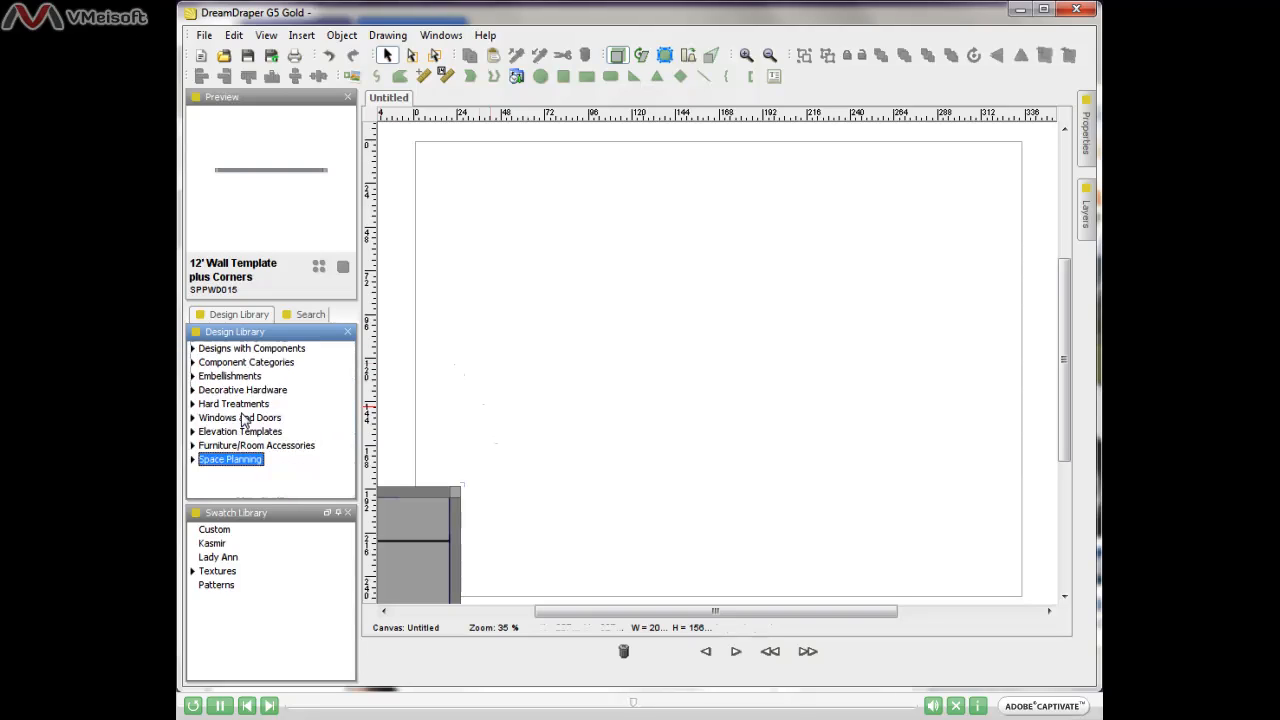
double_click(210, 459)
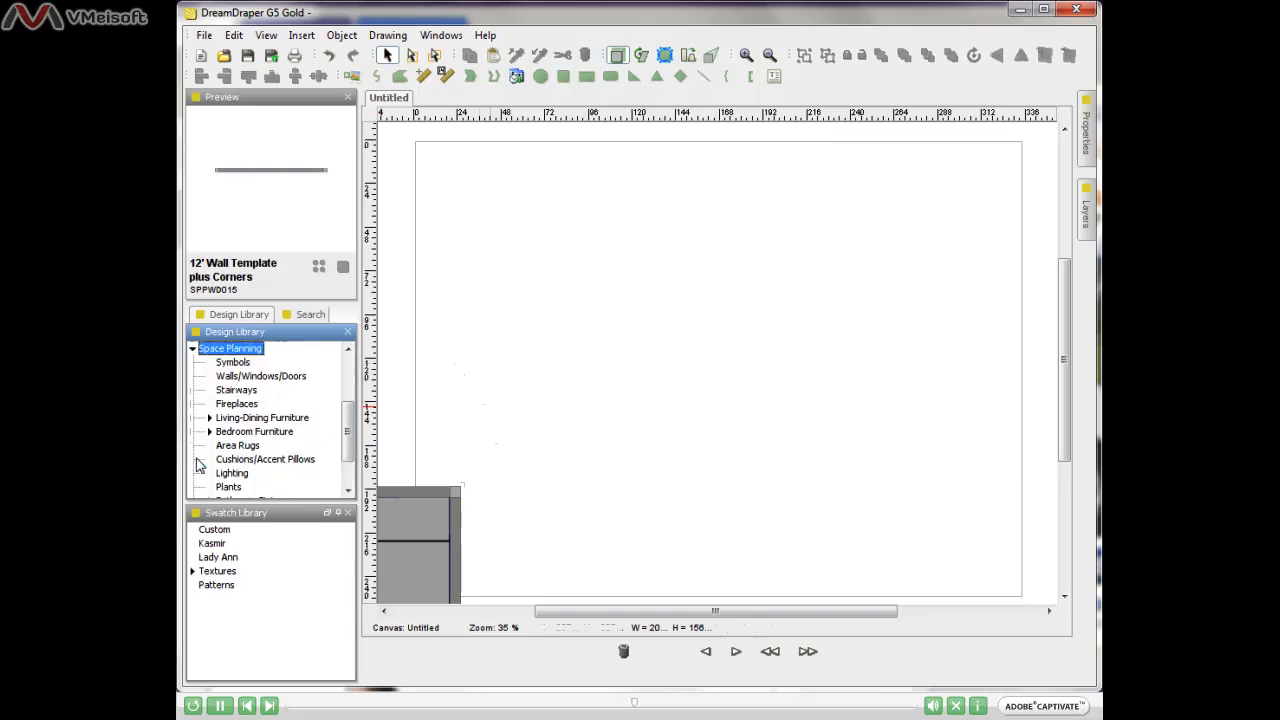
double_click(258, 376)
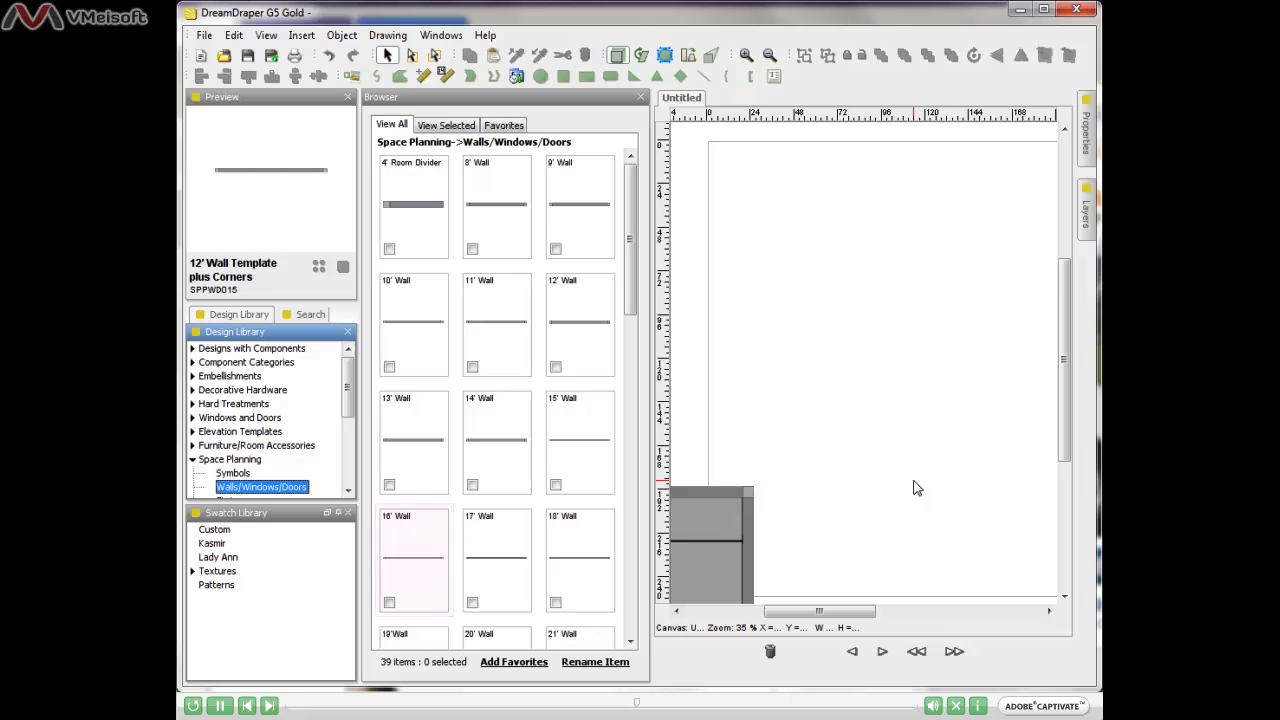
drag(418, 561, 848, 263)
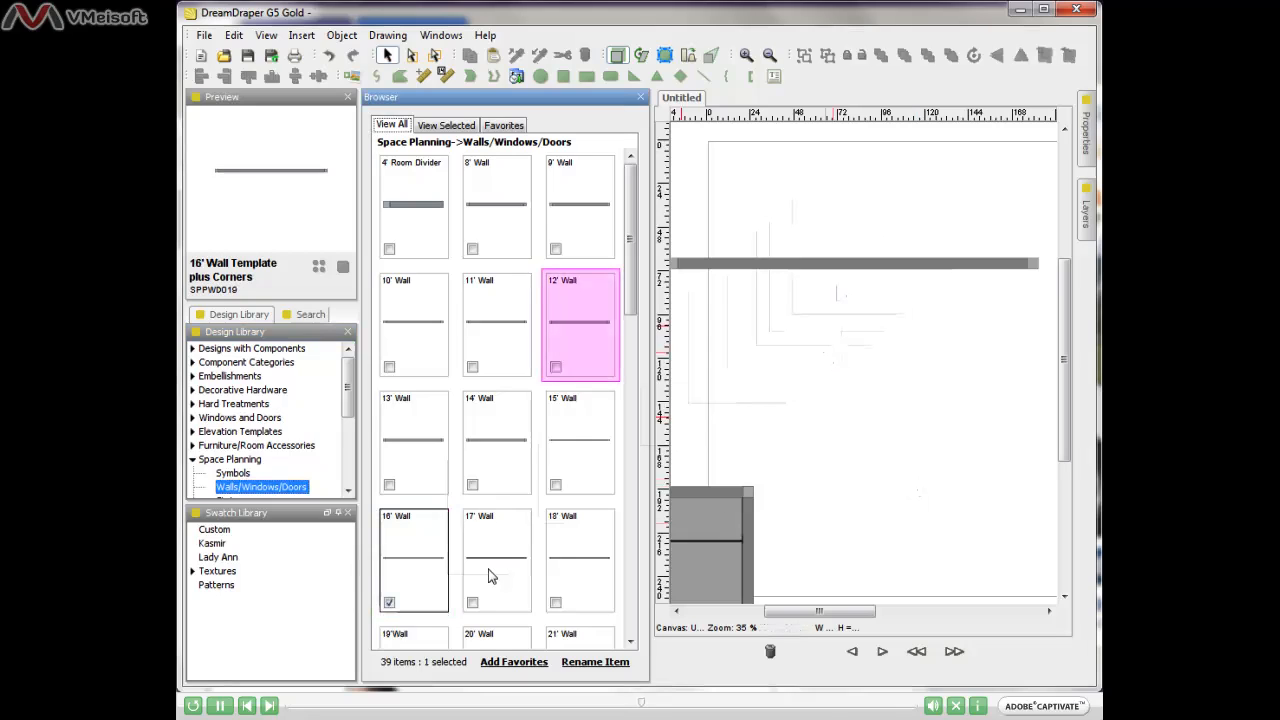
drag(578, 350, 862, 350)
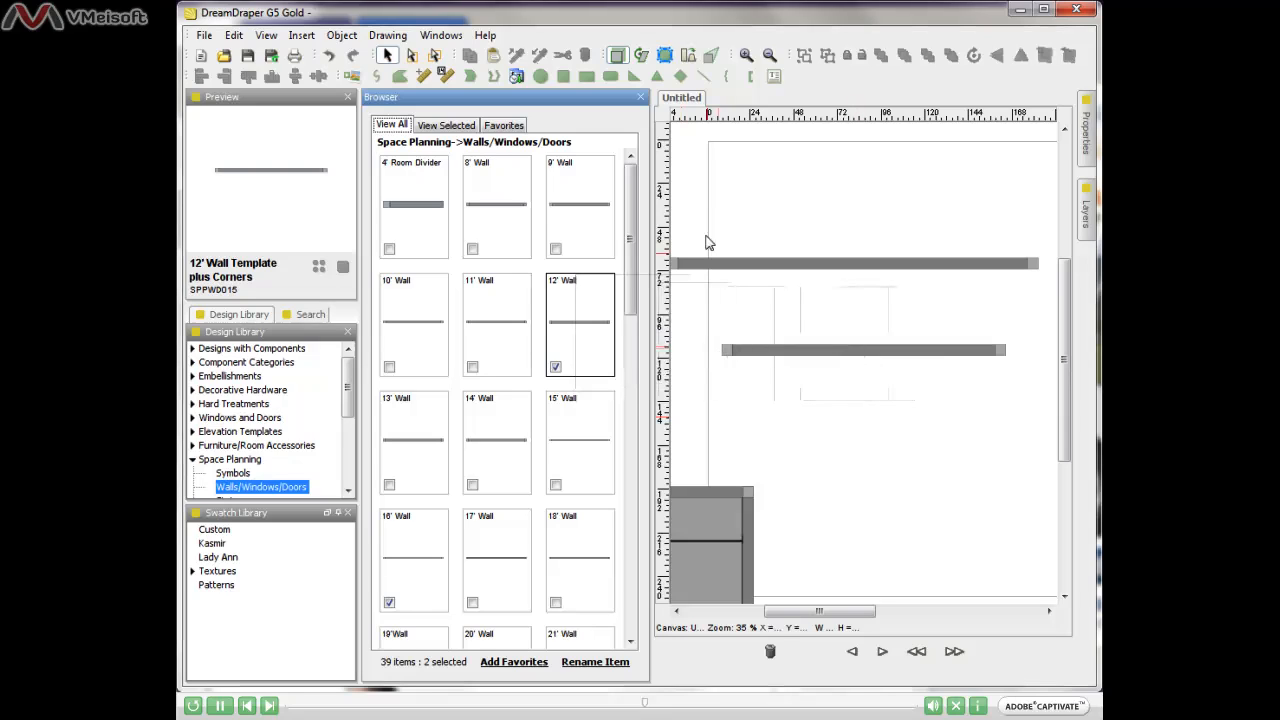
click(641, 97)
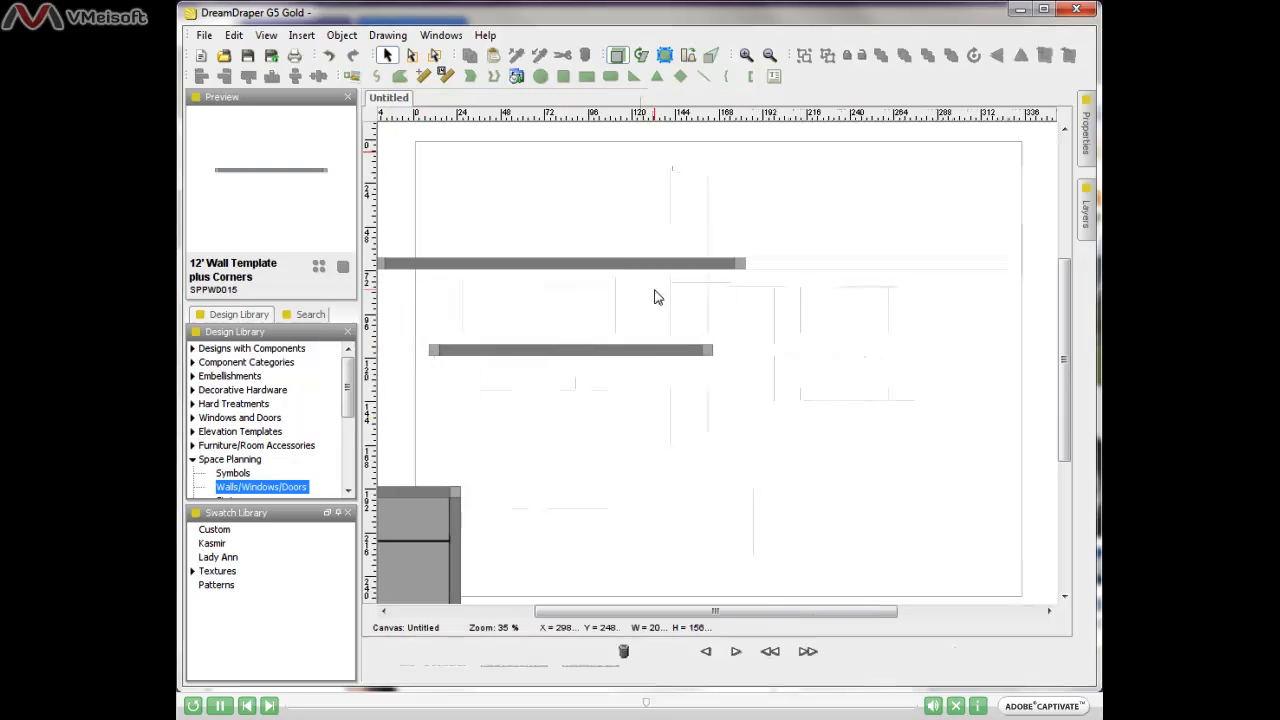
Move the 16' wall fully onto the upper part of the page and scale its width to 210 inches.
drag(462, 262, 606, 225)
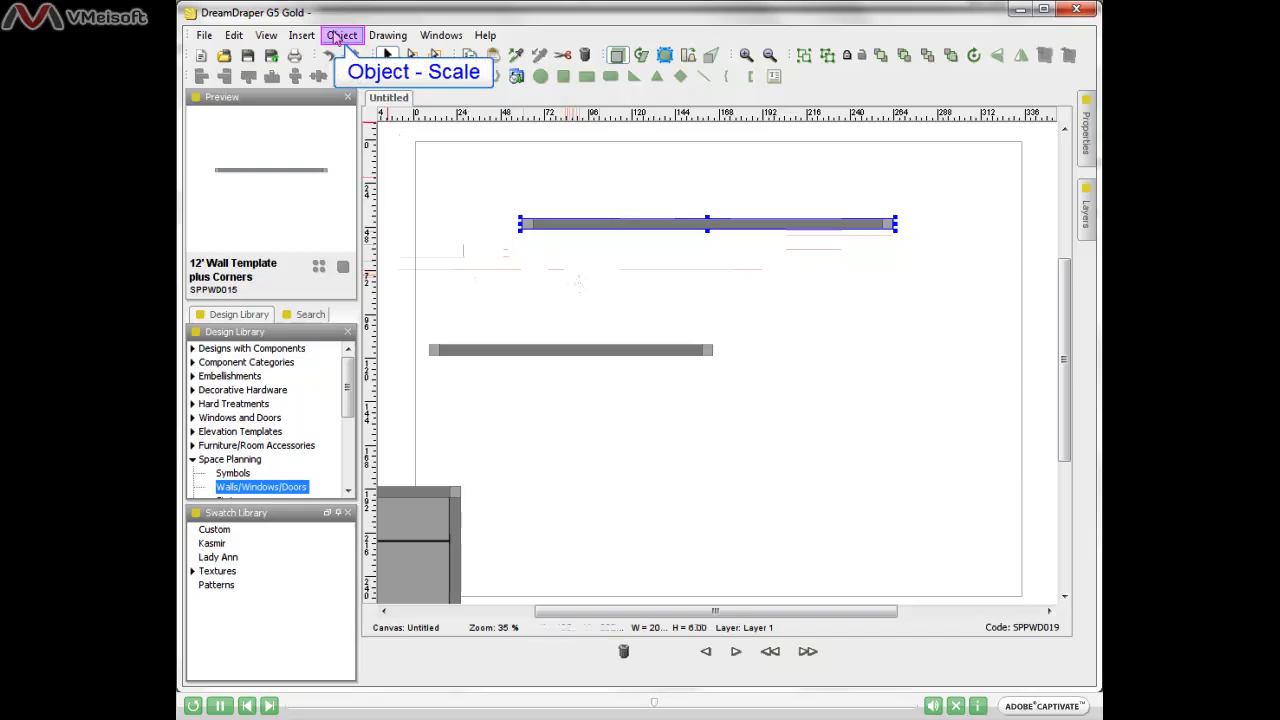
click(340, 35)
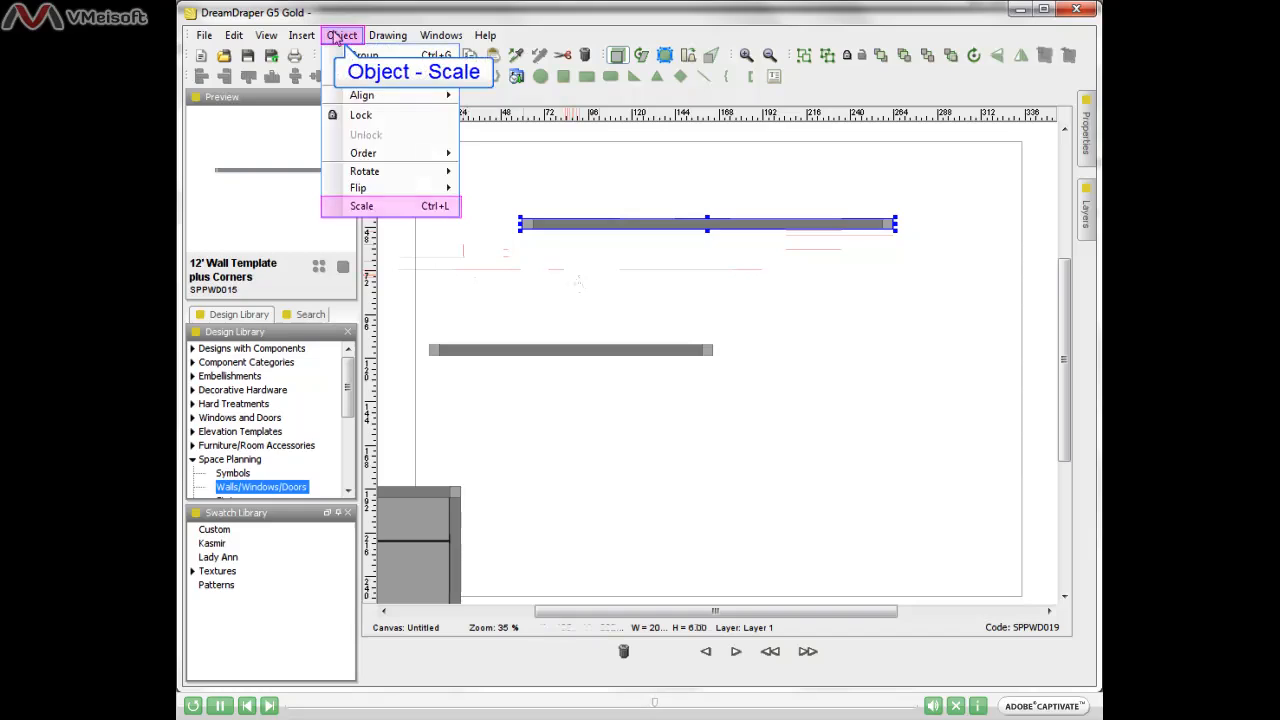
click(362, 206)
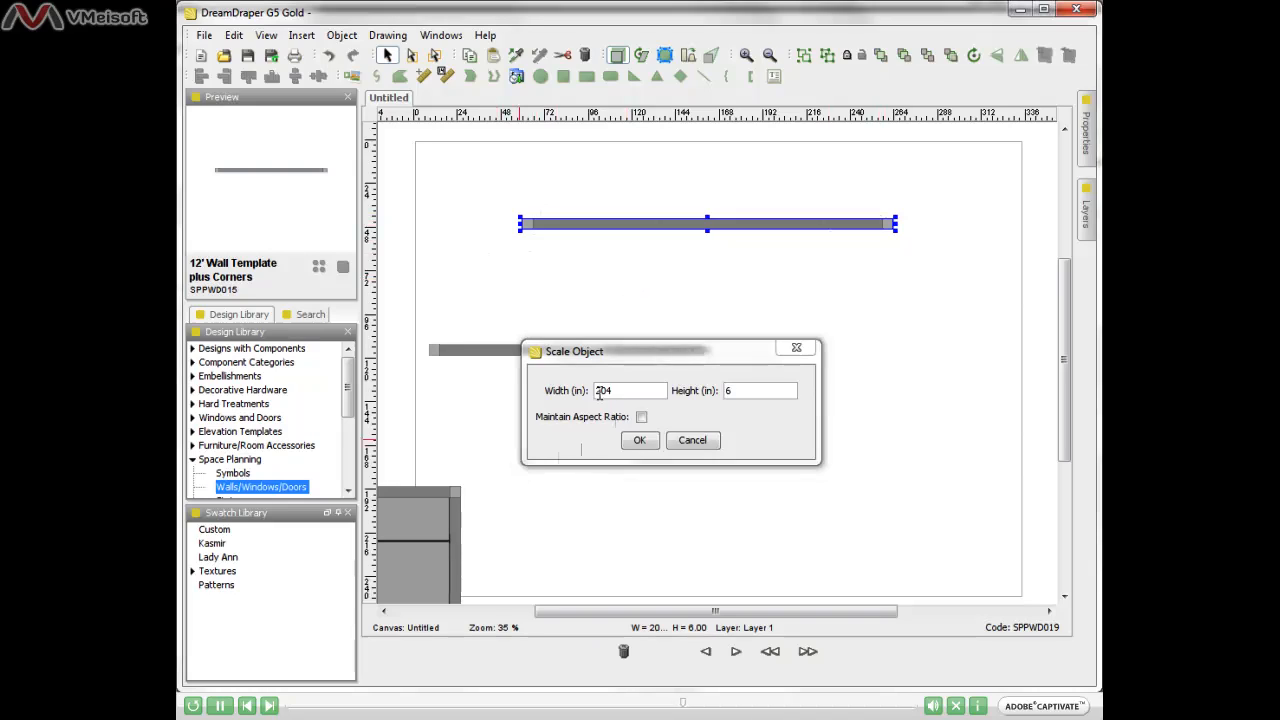
drag(602, 389, 615, 390)
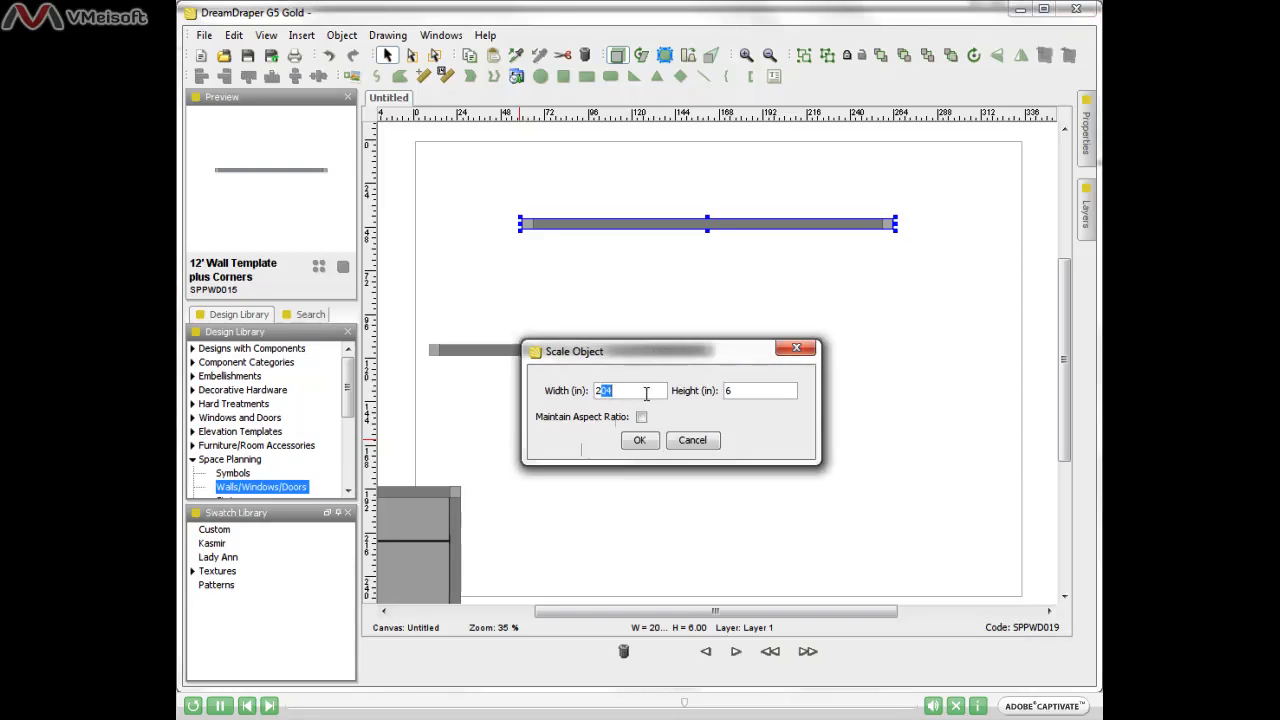
text(10)
click(640, 441)
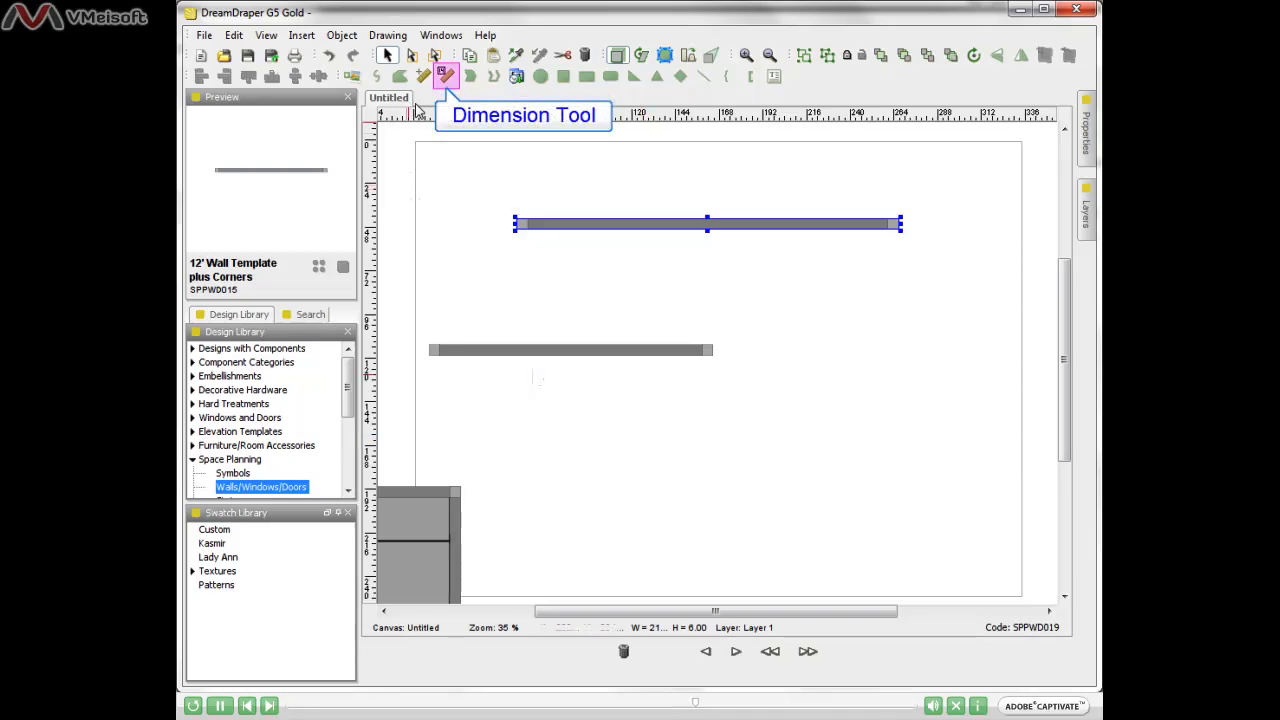
Add a 198-inch horizontal dimension just below the upper wall, starting at the inner edge of its left corner.
click(446, 78)
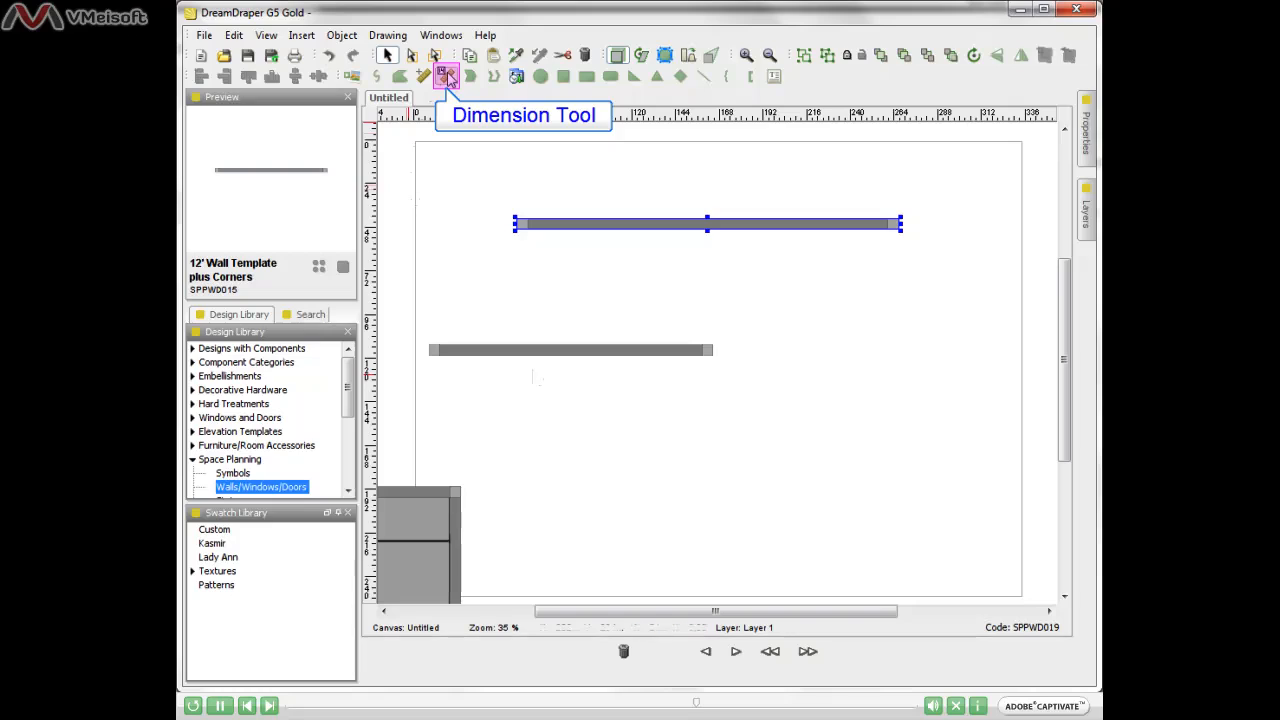
click(534, 281)
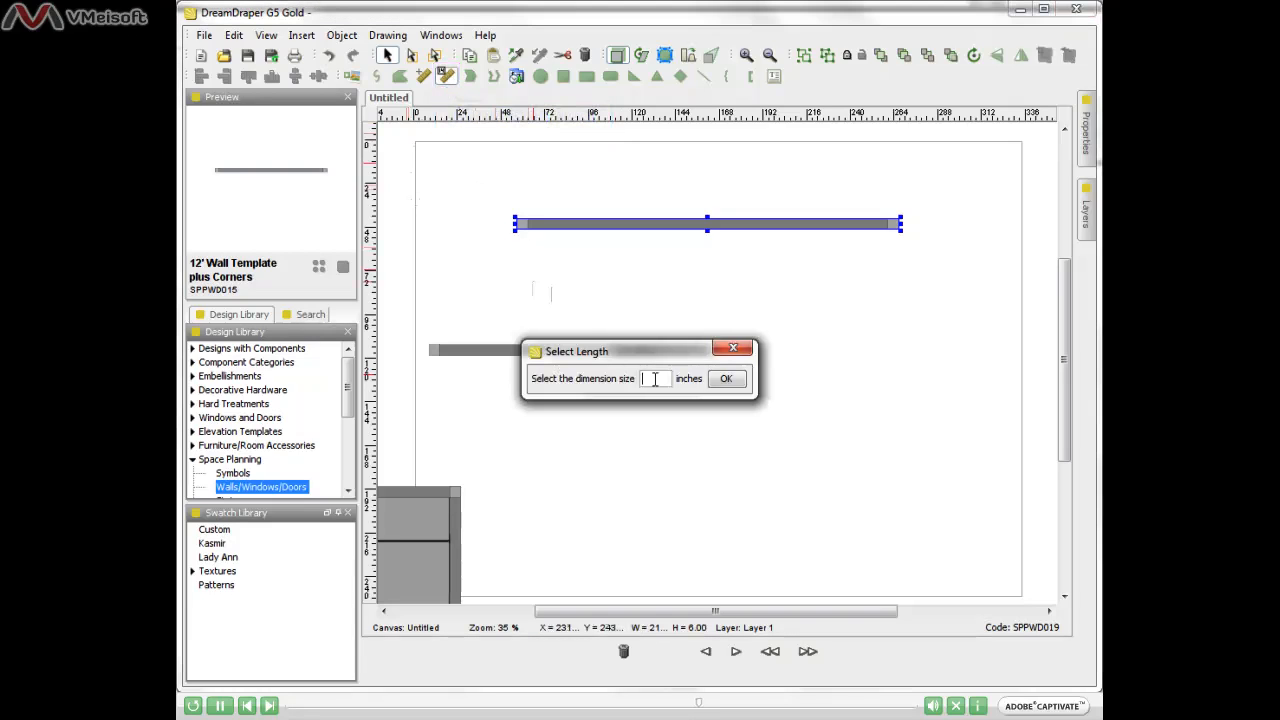
text(198)
click(726, 378)
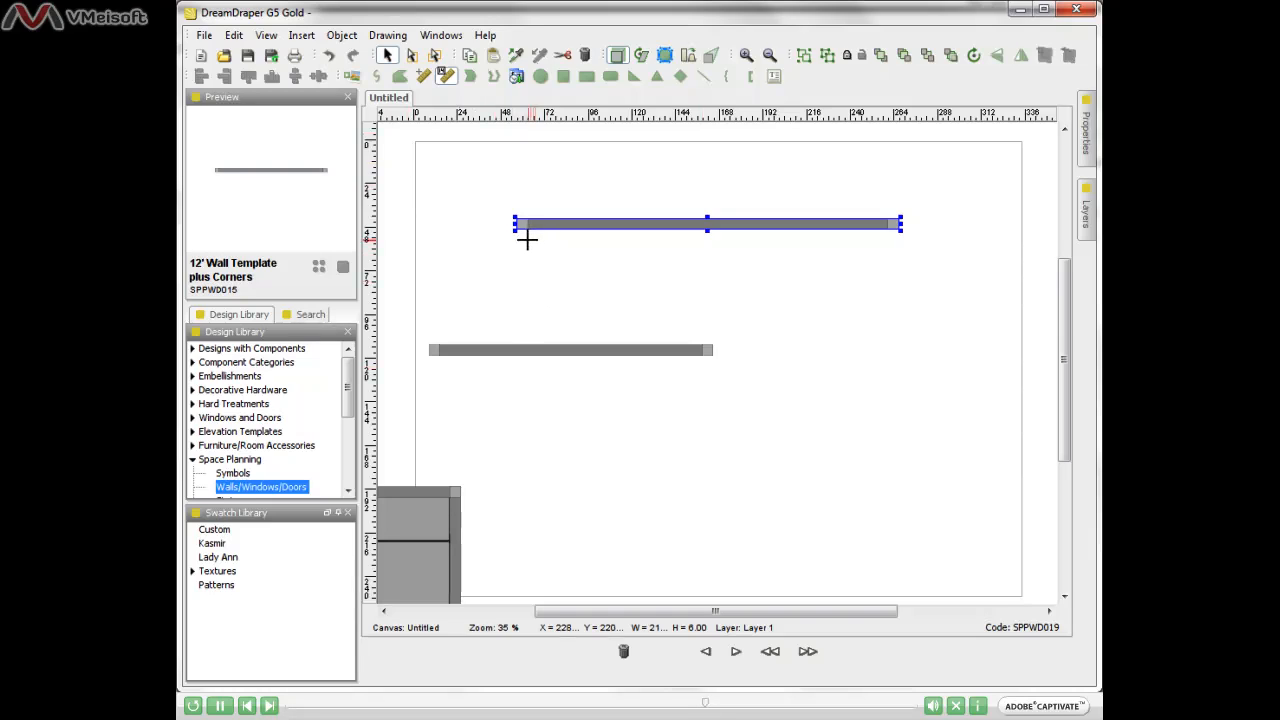
click(527, 240)
click(671, 241)
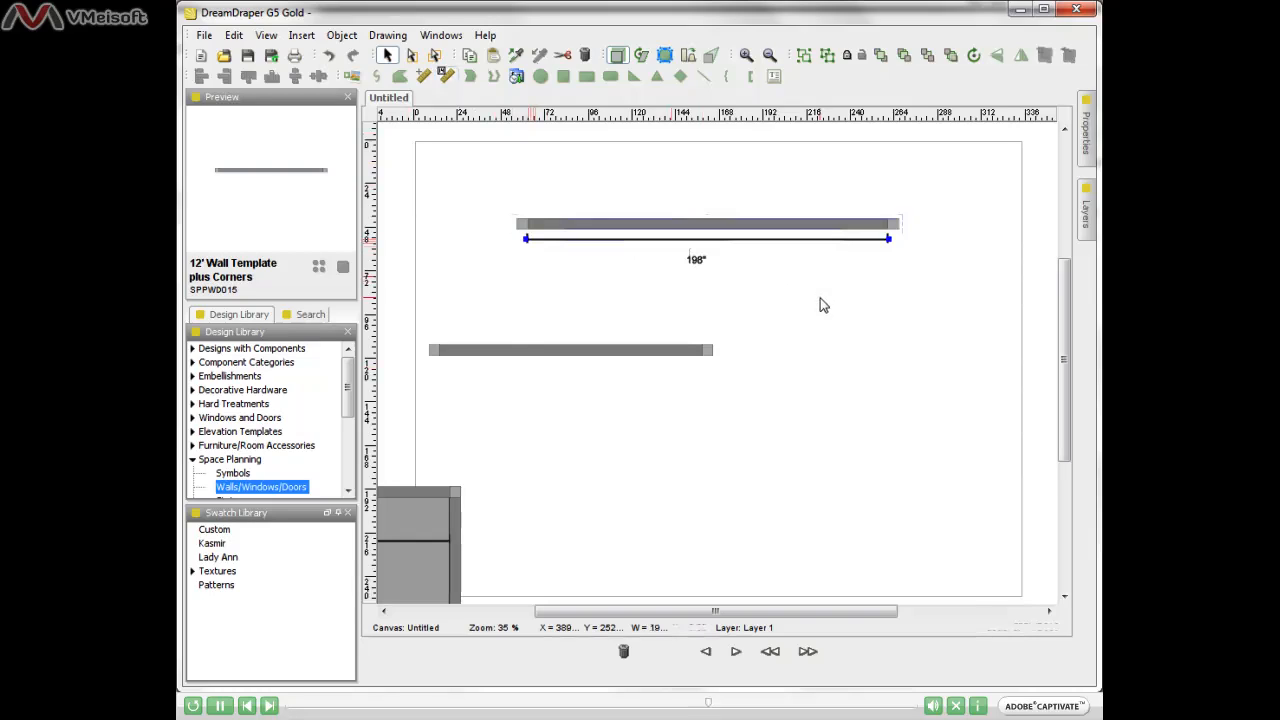
Scale the lower 12' wall to a width of 162 inches.
click(558, 352)
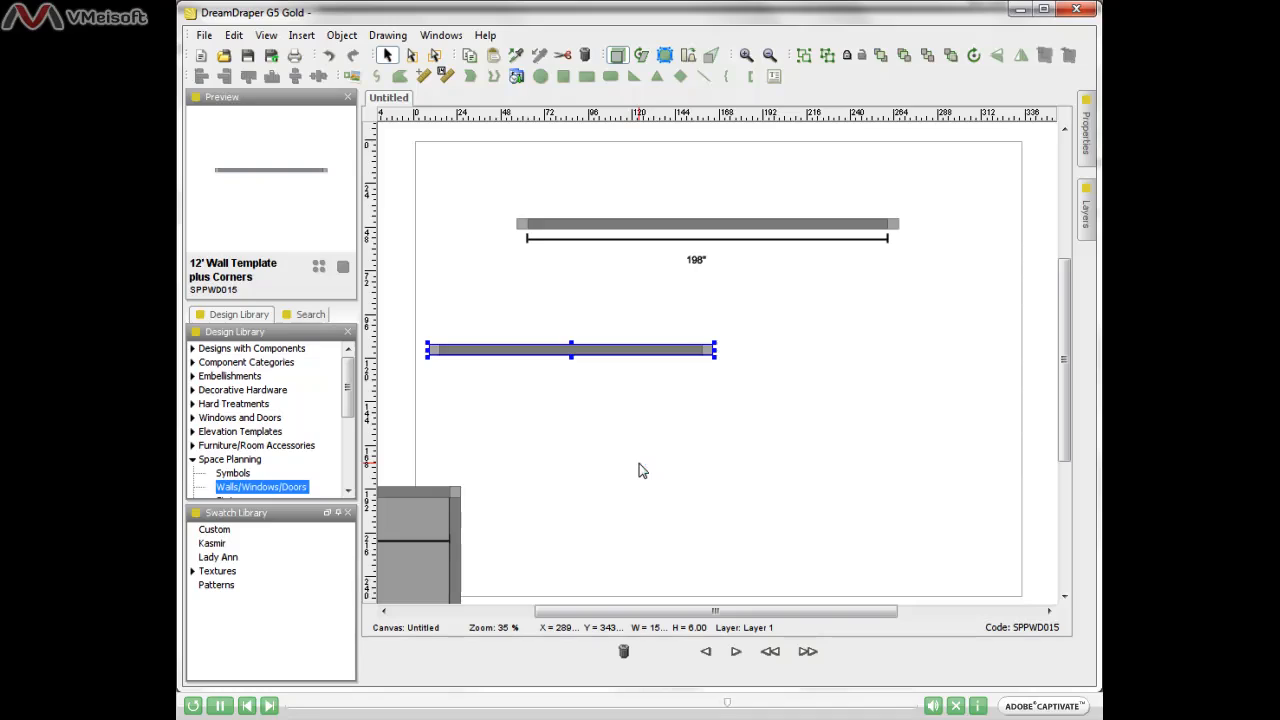
click(345, 38)
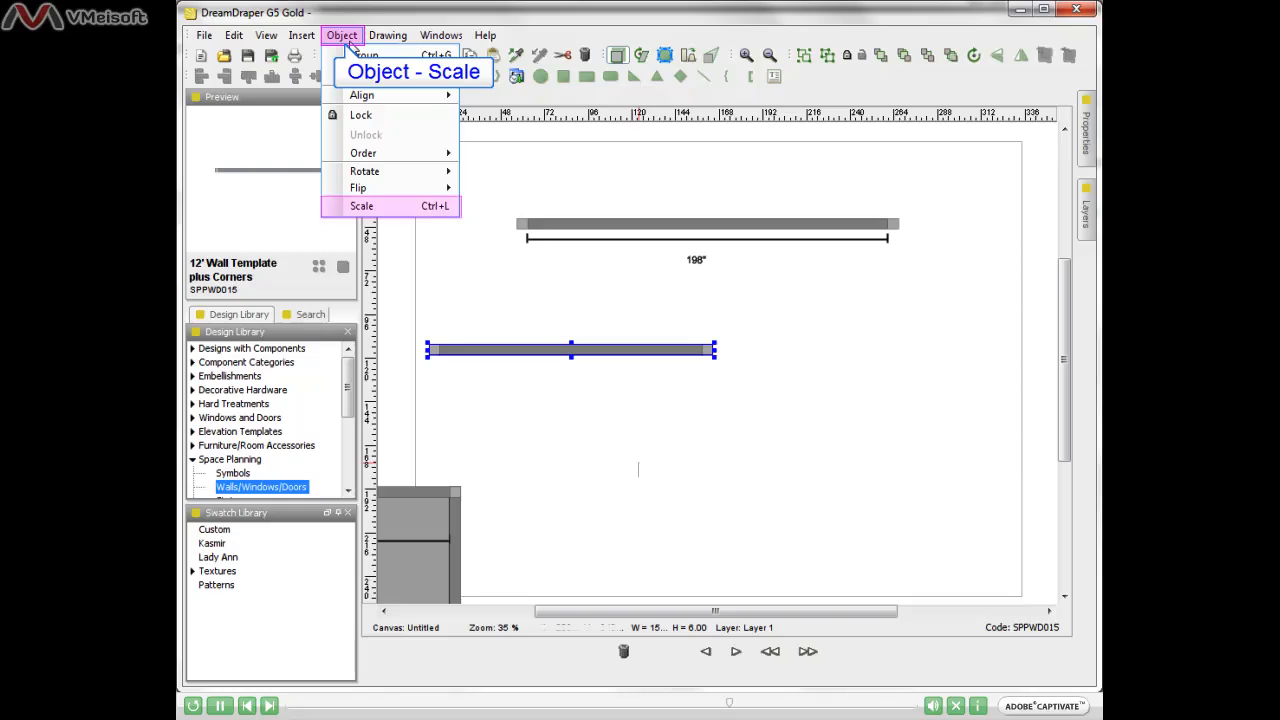
click(361, 205)
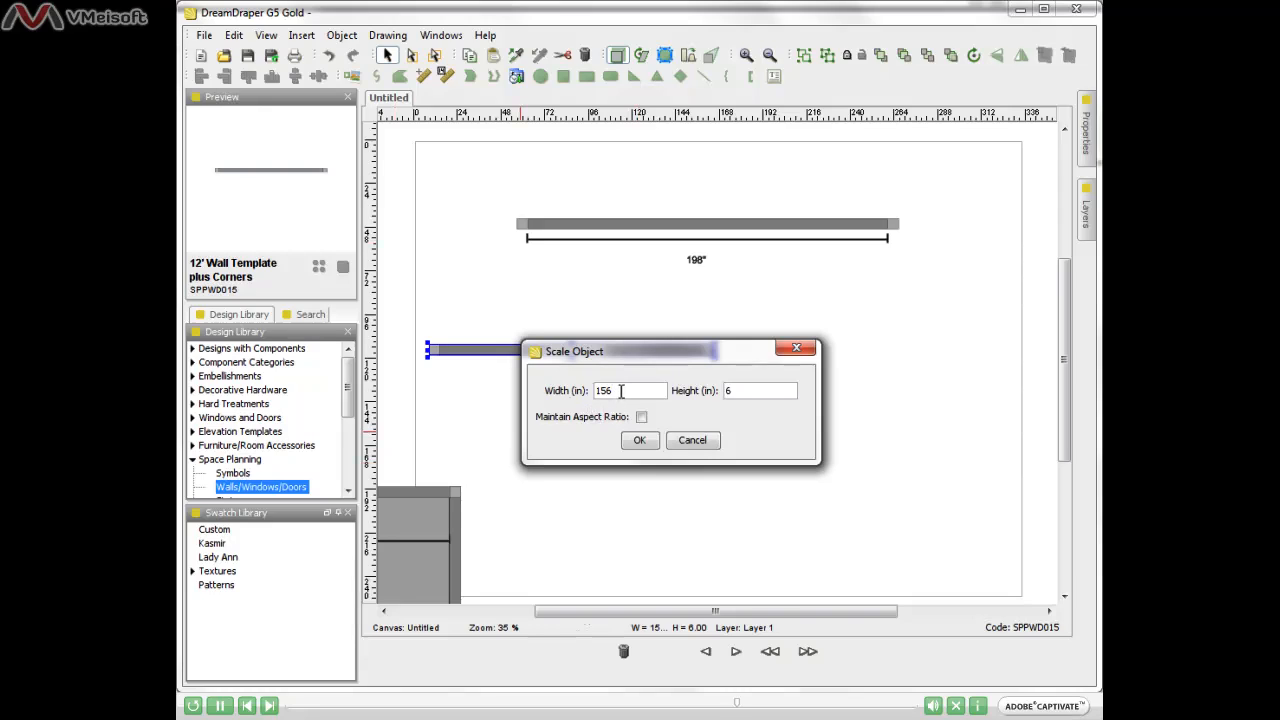
drag(617, 391, 588, 392)
text(162)
click(640, 440)
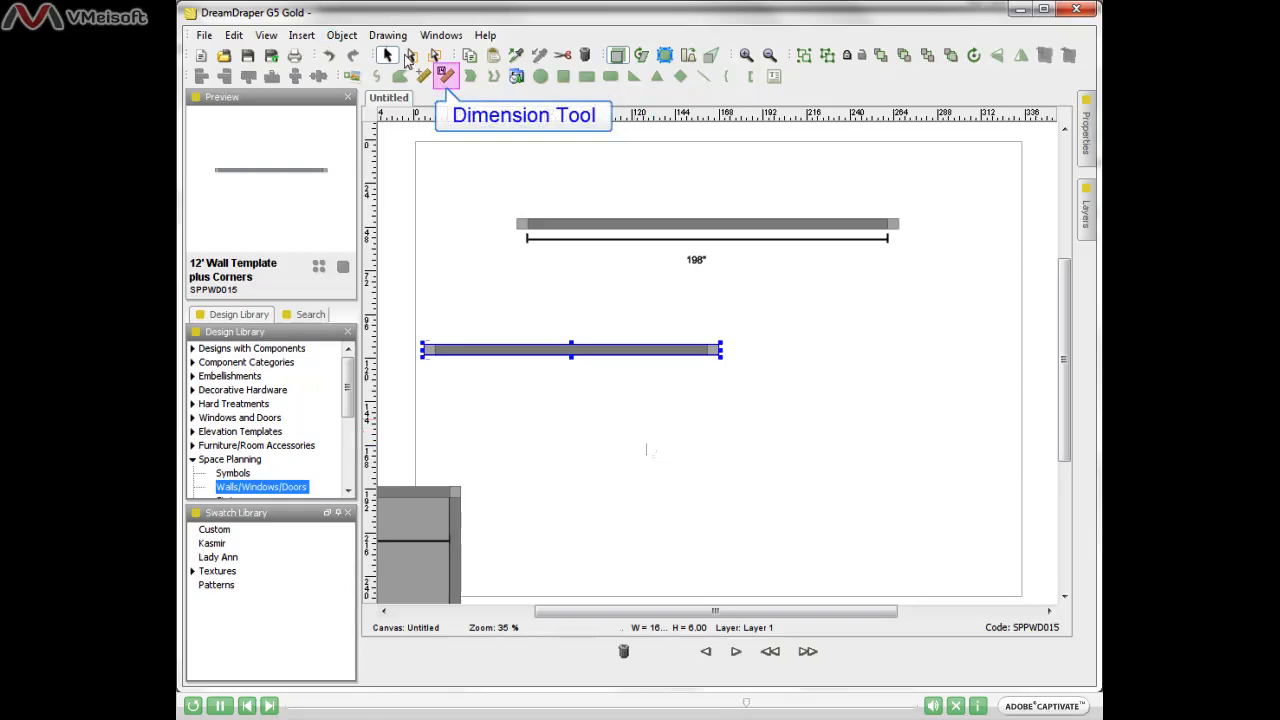
Add a 150-inch horizontal dimension just below the lower wall, starting at the inner edge of its left corner.
click(445, 75)
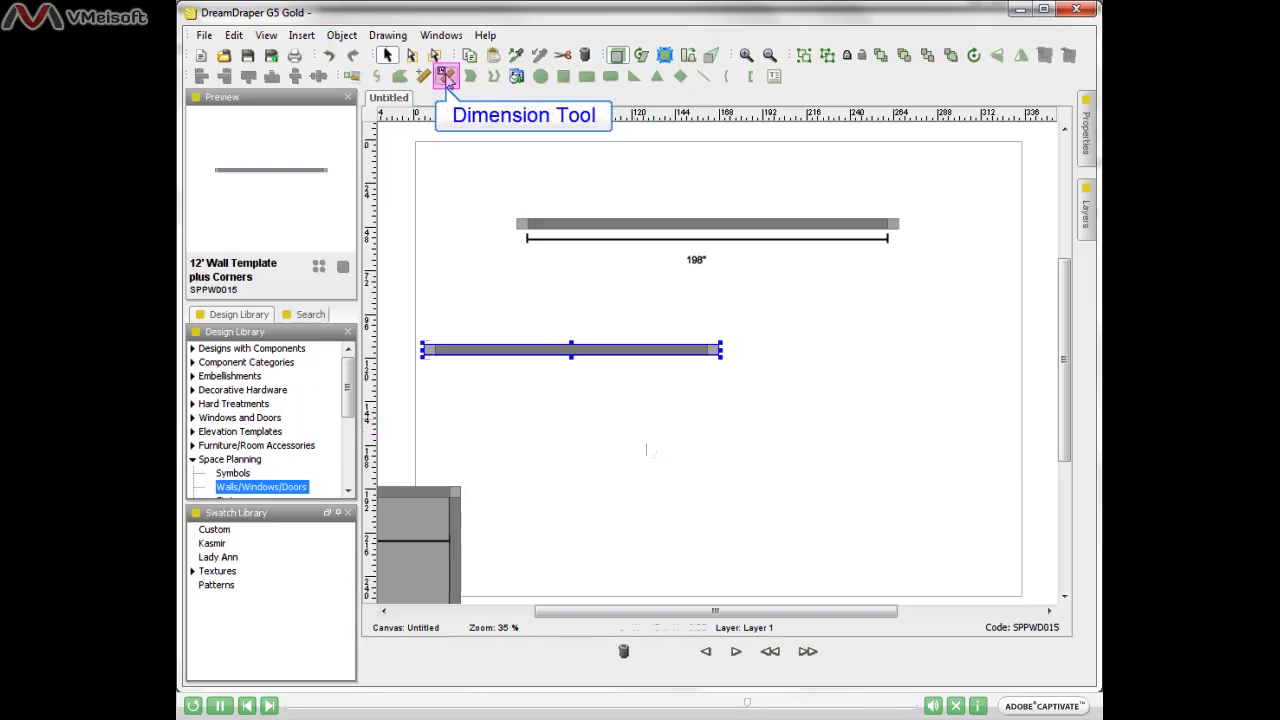
click(512, 296)
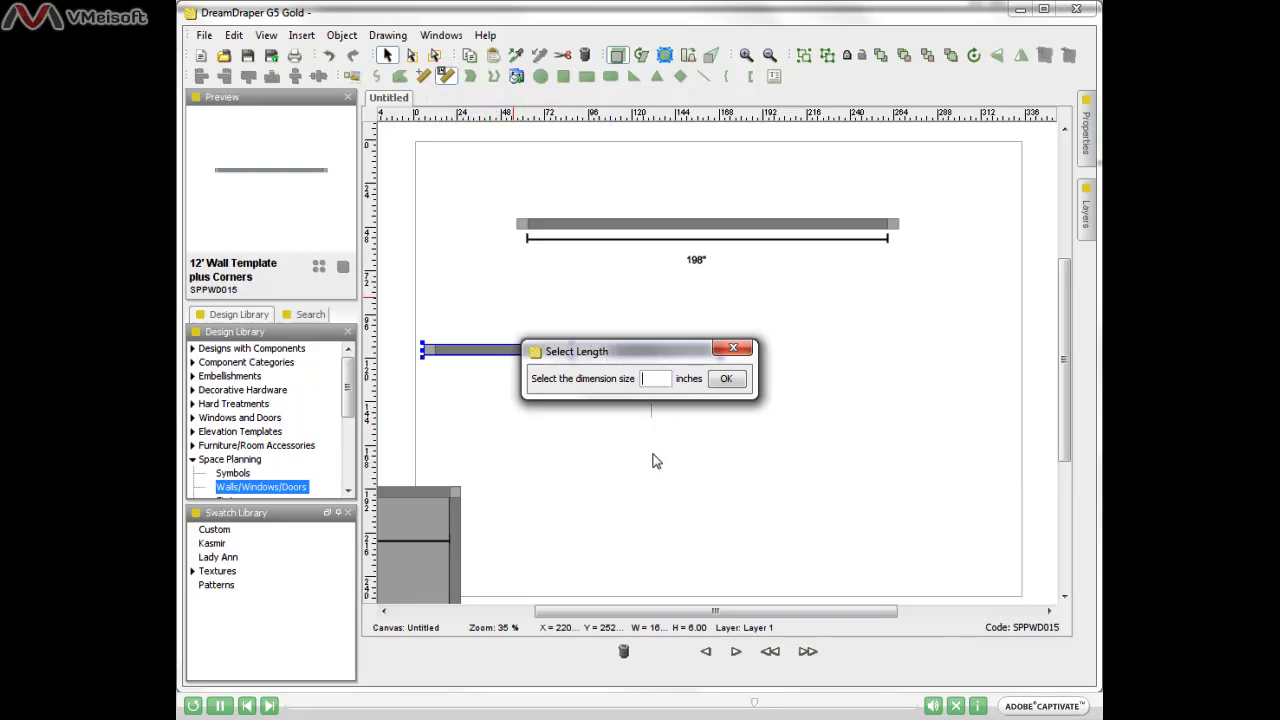
text(150)
click(726, 380)
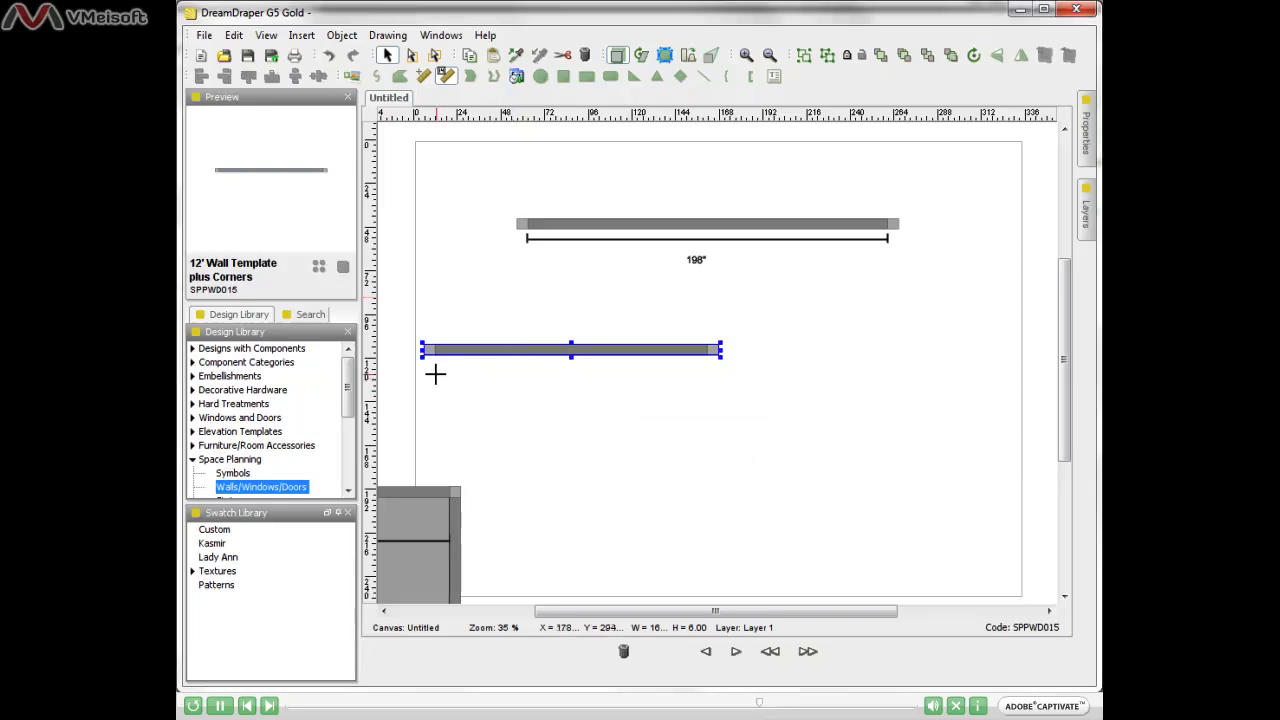
drag(435, 374, 537, 379)
click(670, 373)
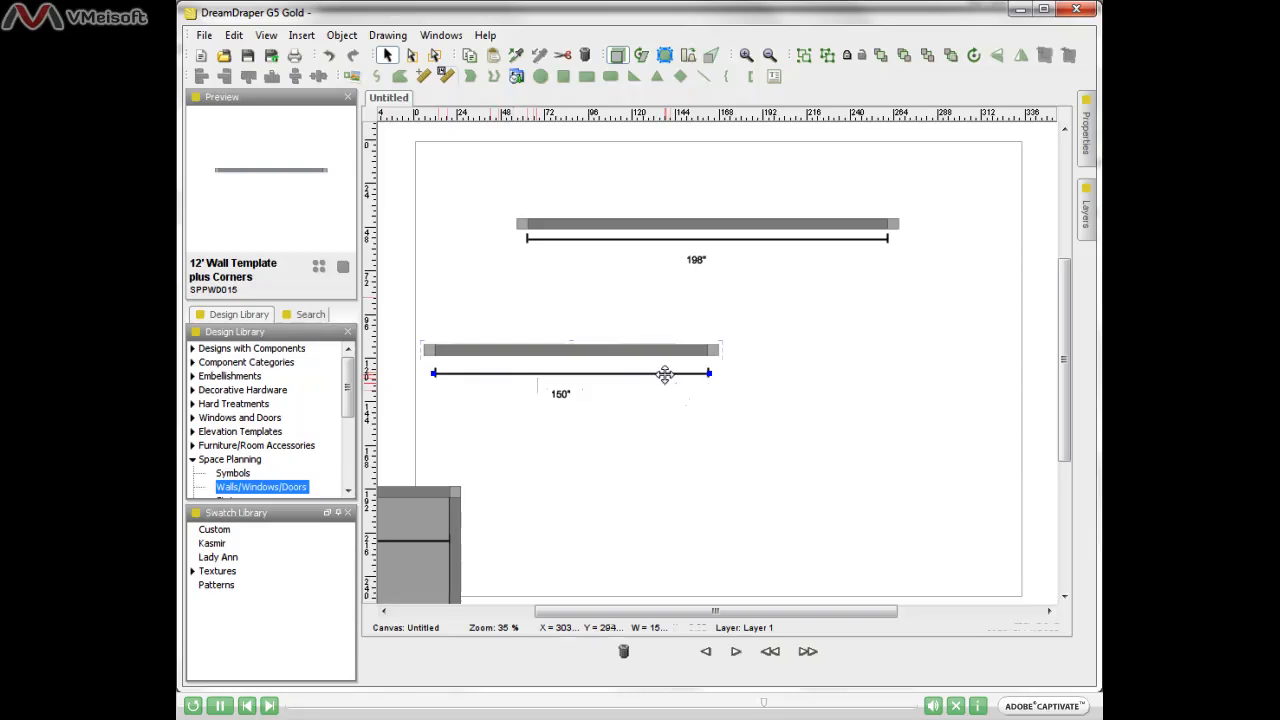
drag(666, 373, 664, 363)
click(683, 421)
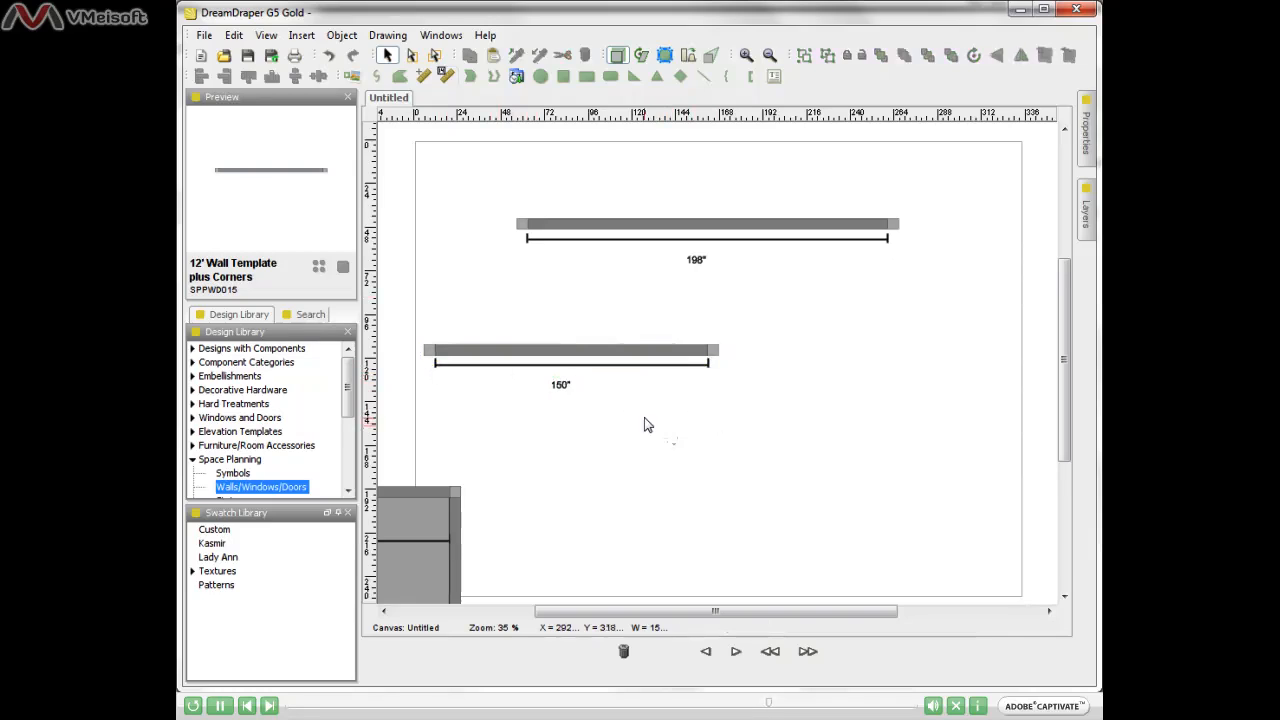
Delete the 198-inch and 150-inch dimensions below the two walls.
click(563, 390)
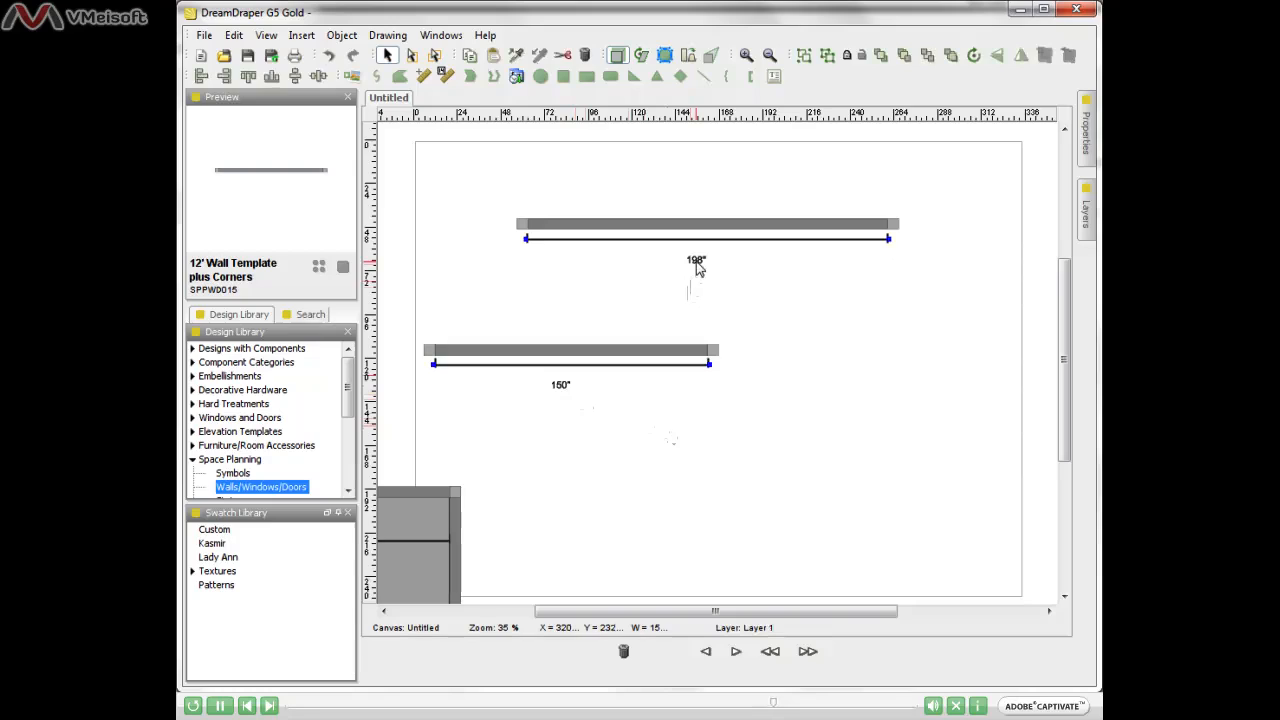
key(Delete)
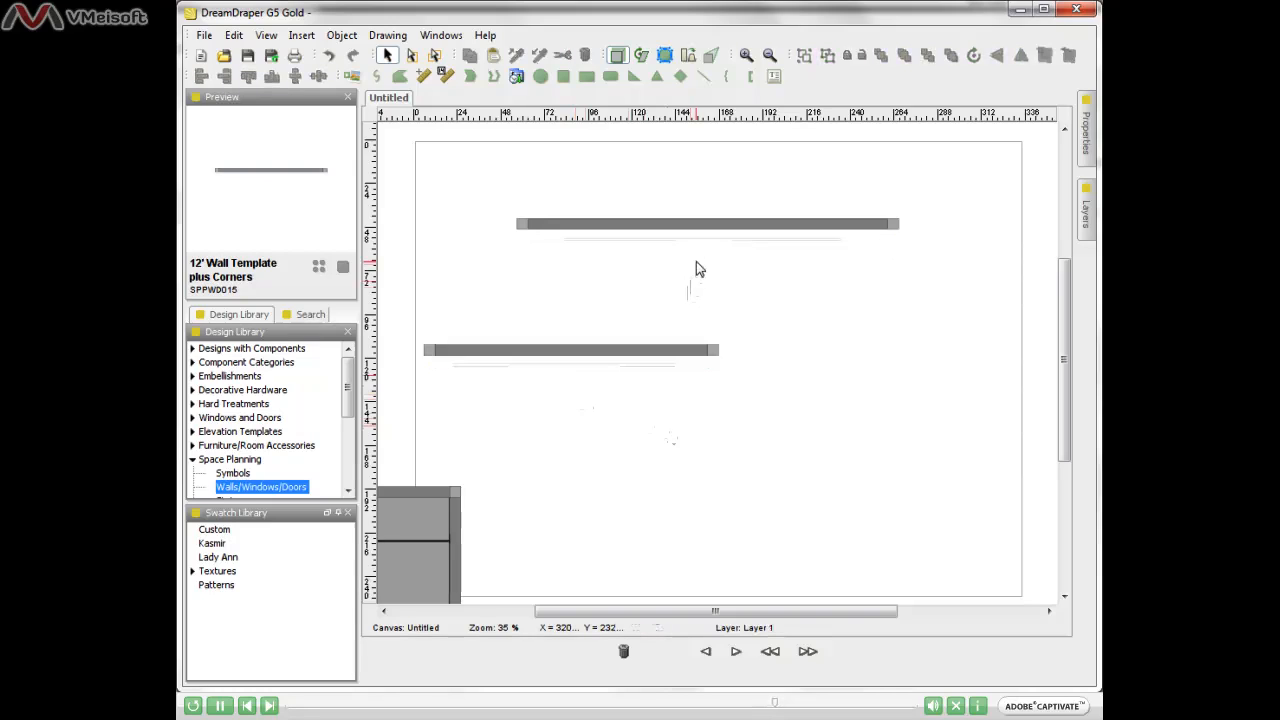
Rotate the lower wall 90 degrees and align both walls by their top and right edges.
click(623, 352)
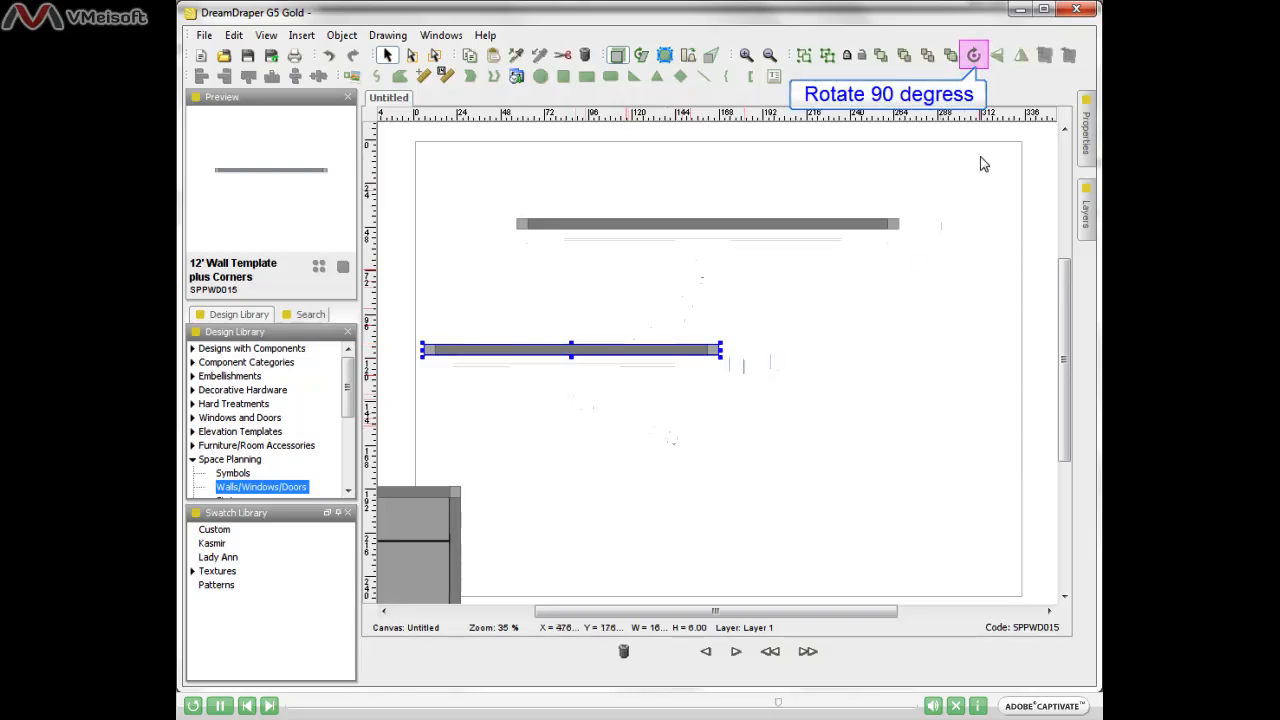
click(975, 56)
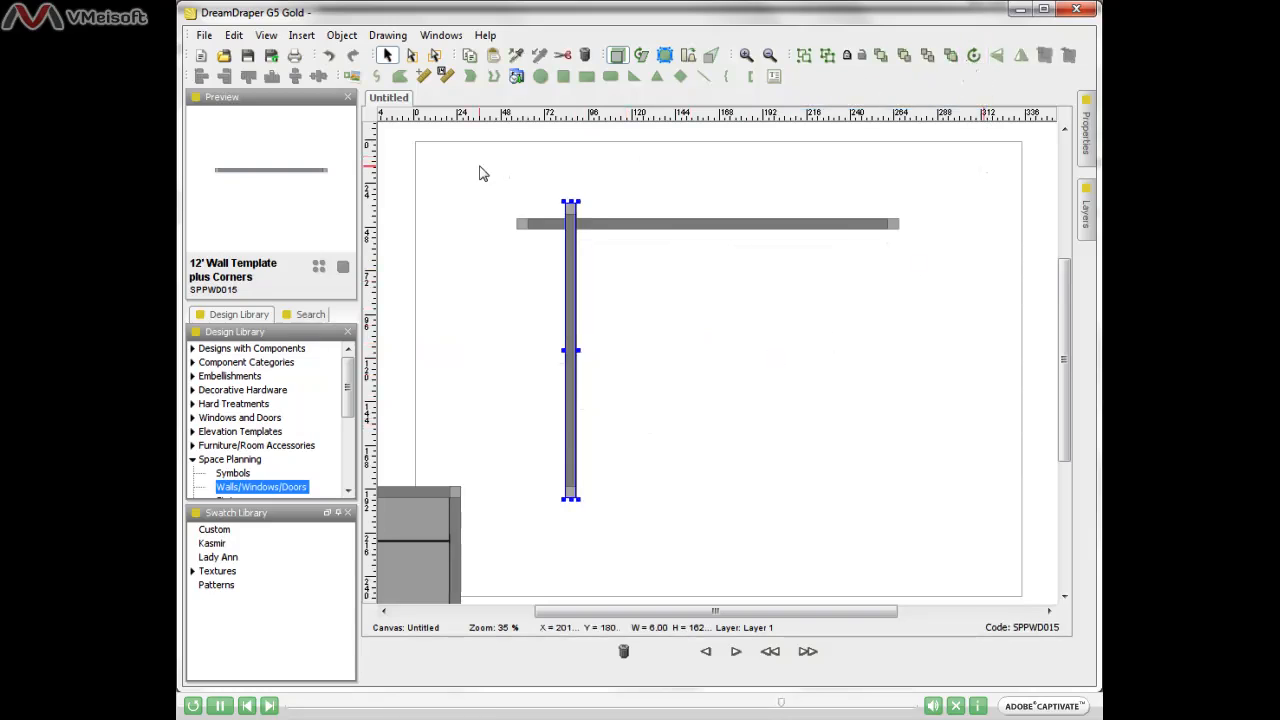
drag(479, 166, 940, 547)
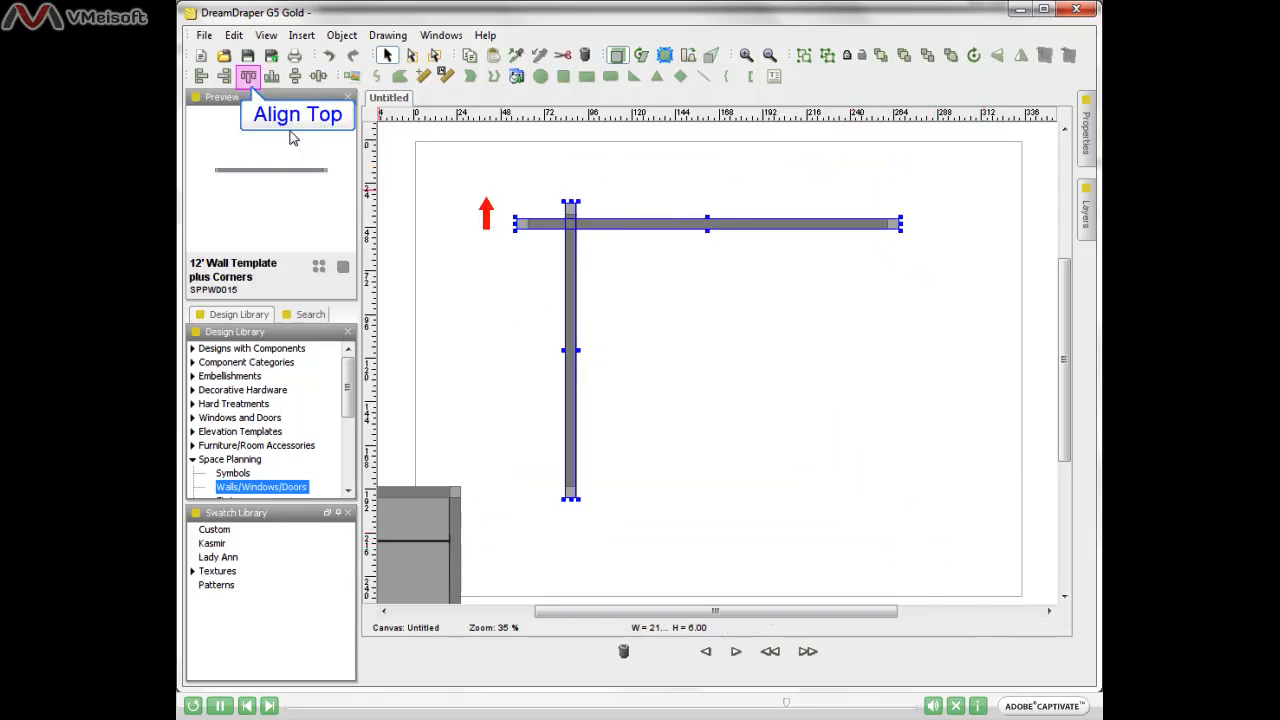
click(248, 77)
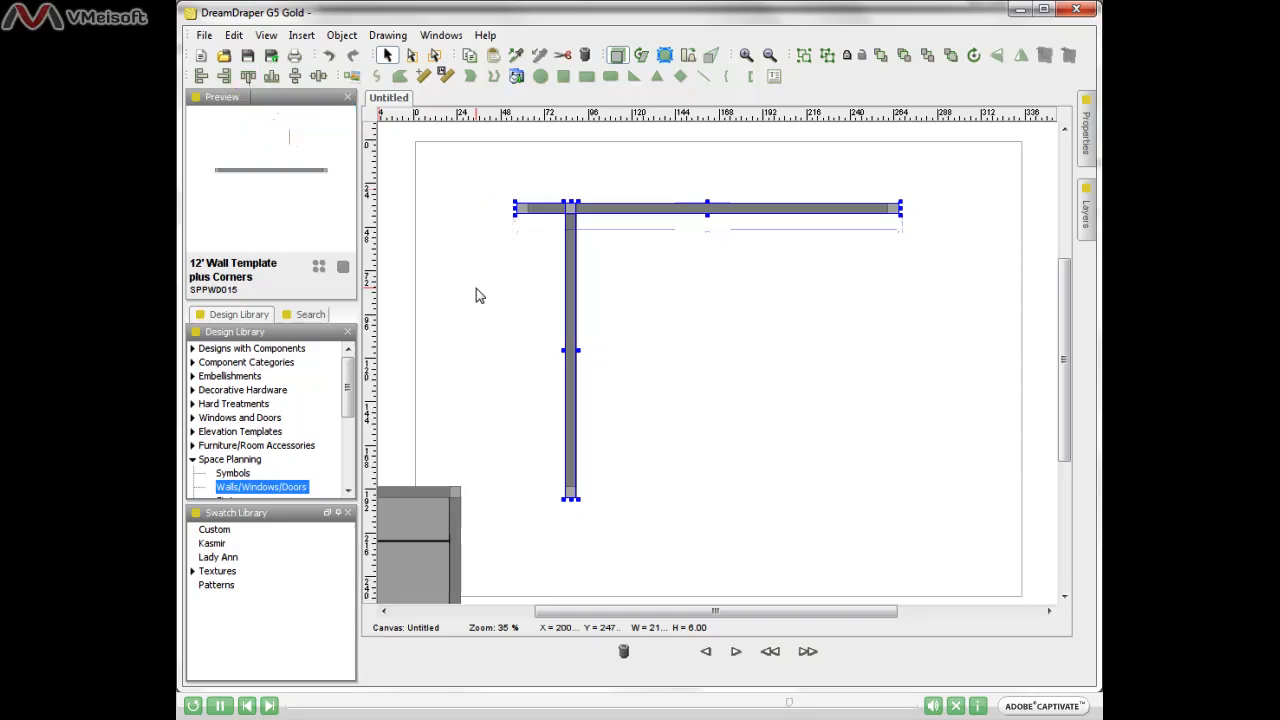
click(226, 78)
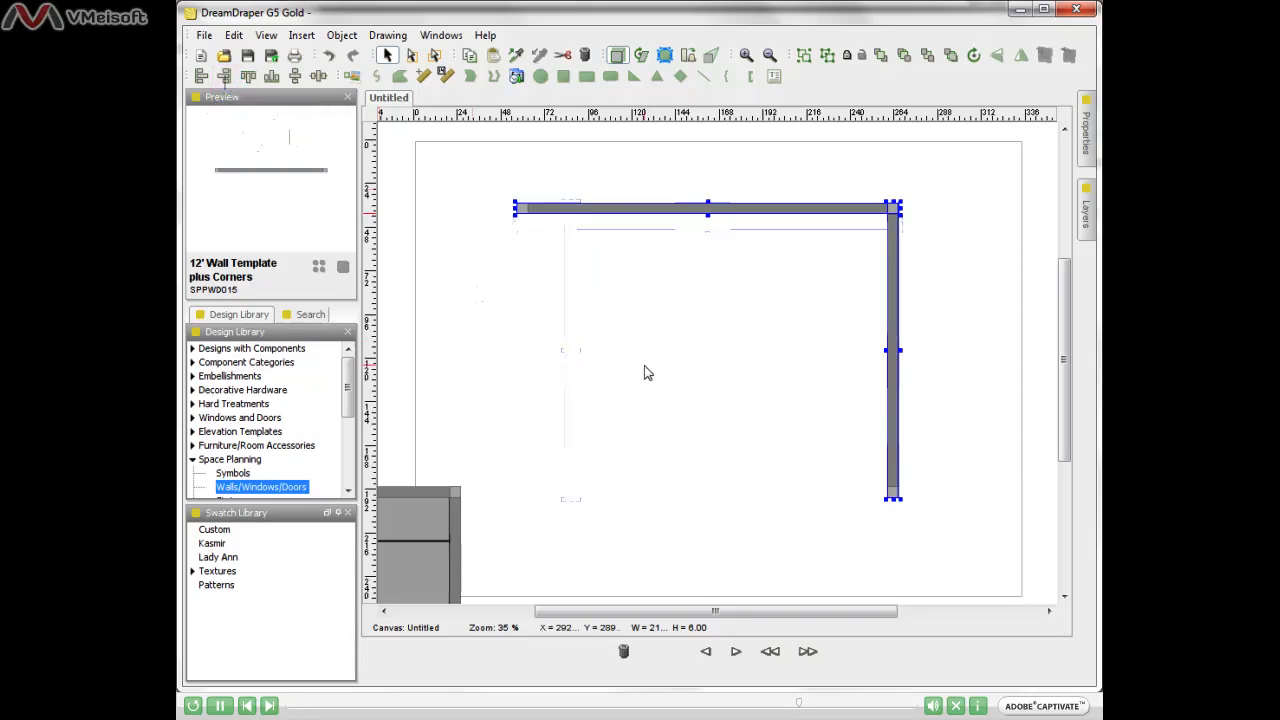
Group the two walls and paste a copy of the group, flipped vertically and horizontally.
click(805, 56)
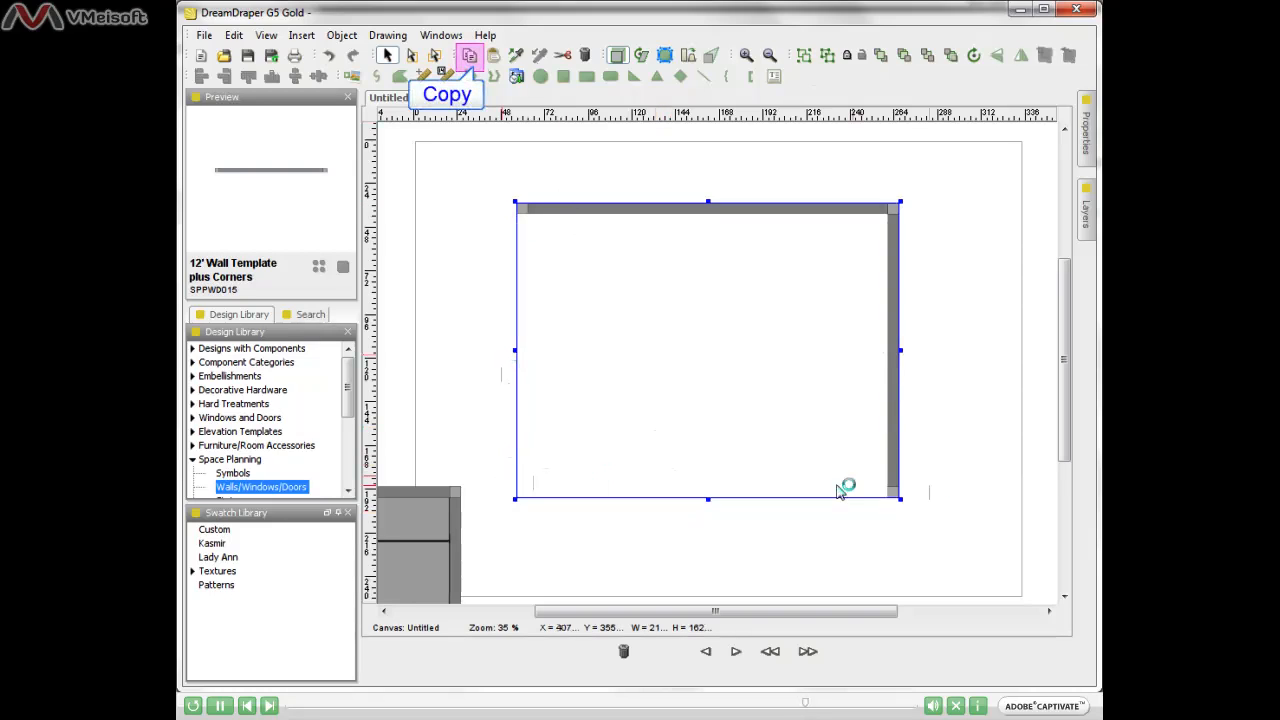
click(494, 58)
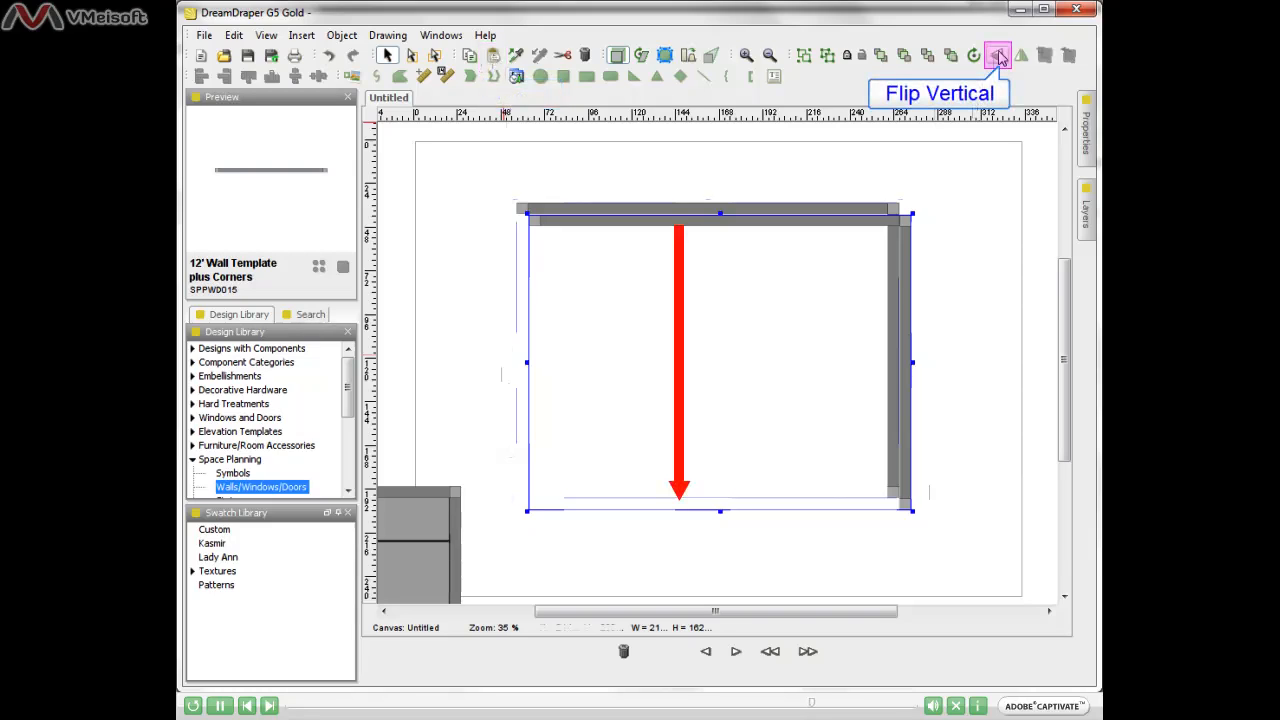
click(997, 57)
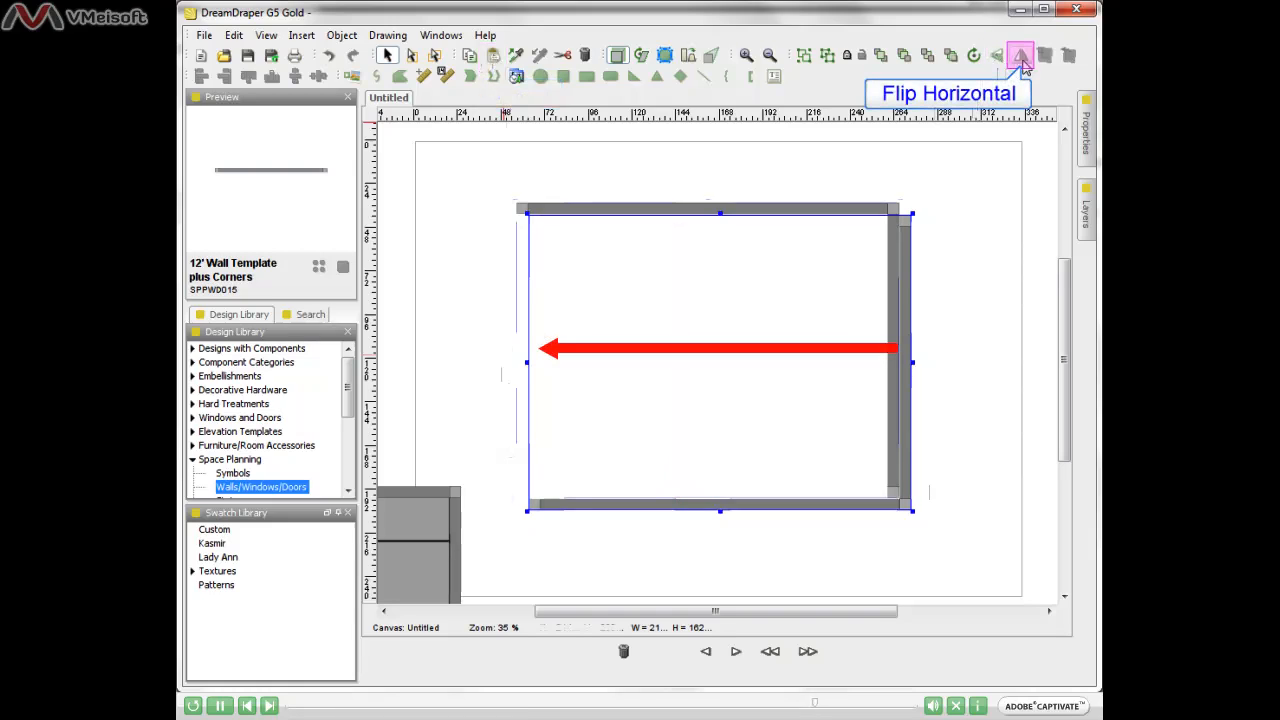
click(1021, 57)
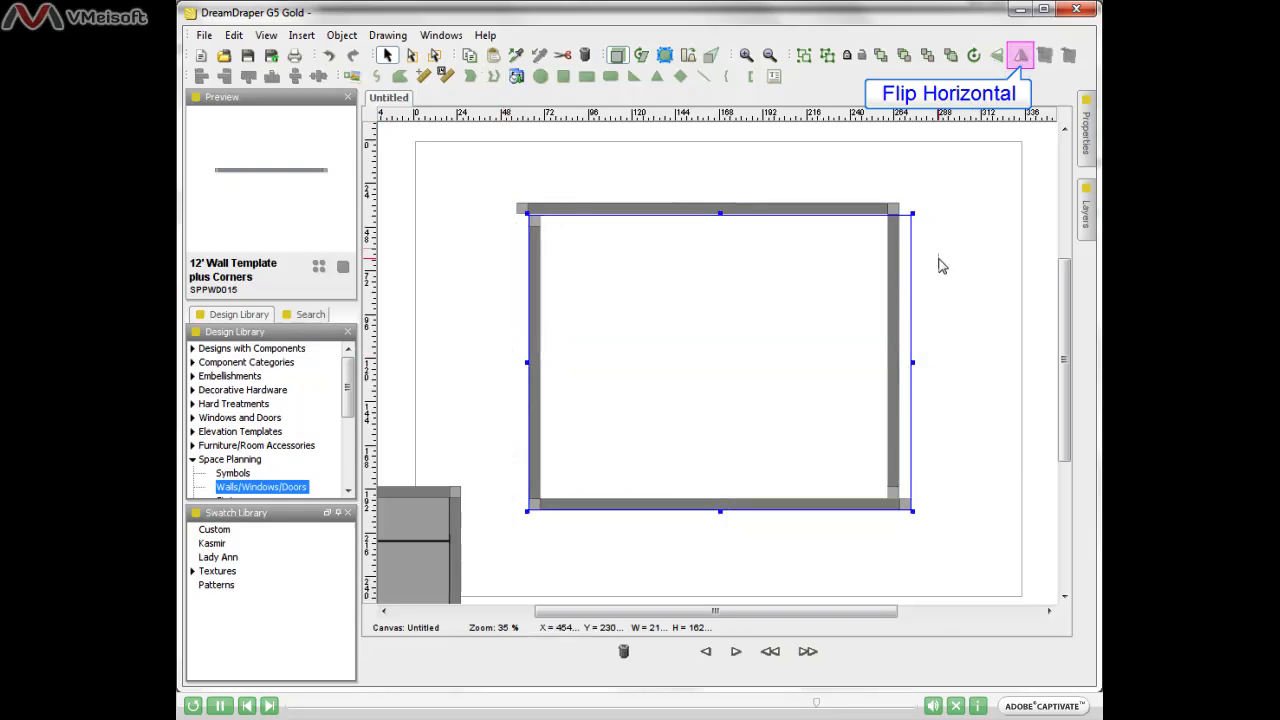
Align both wall groups by their top and left edges and group them into one closed room.
drag(468, 167, 955, 541)
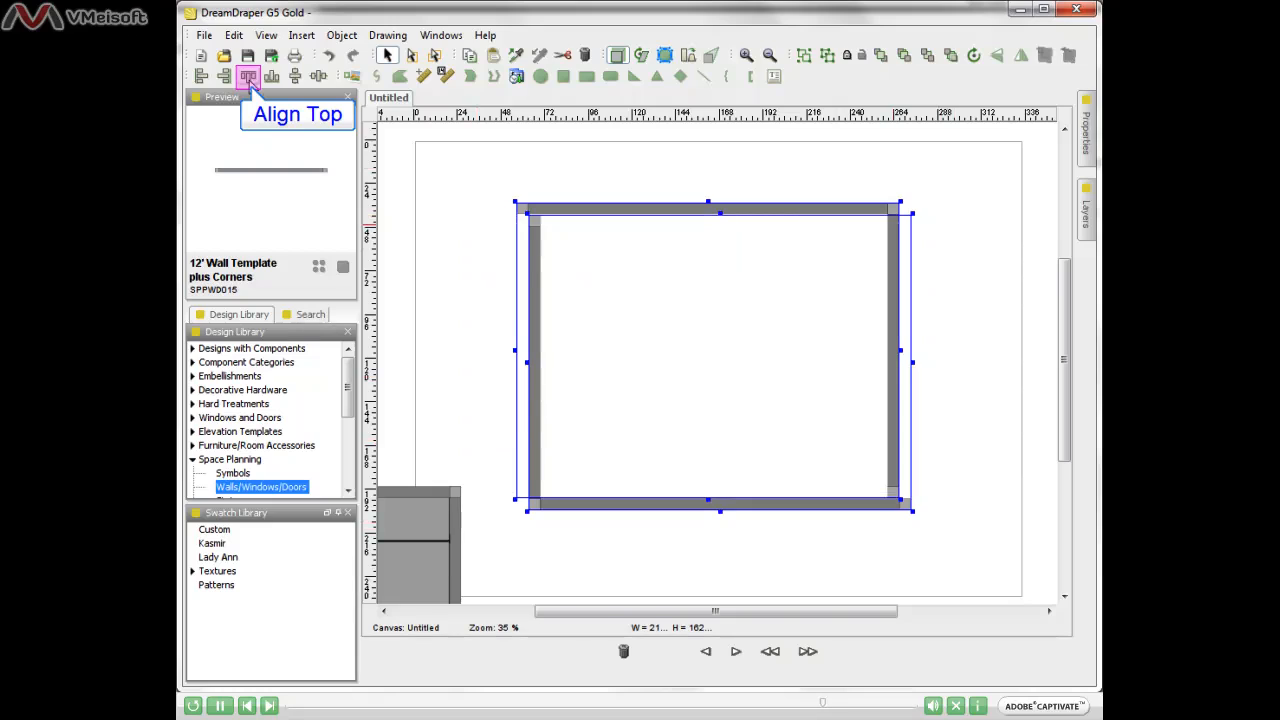
click(248, 77)
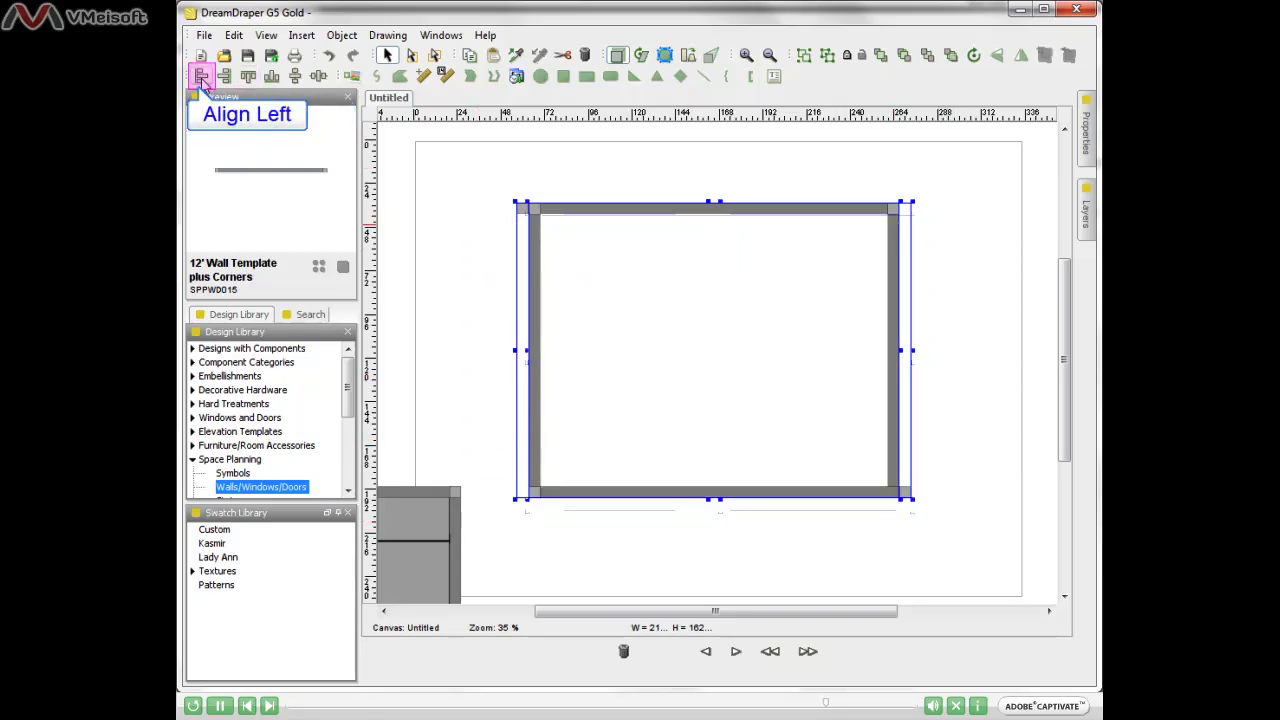
click(201, 78)
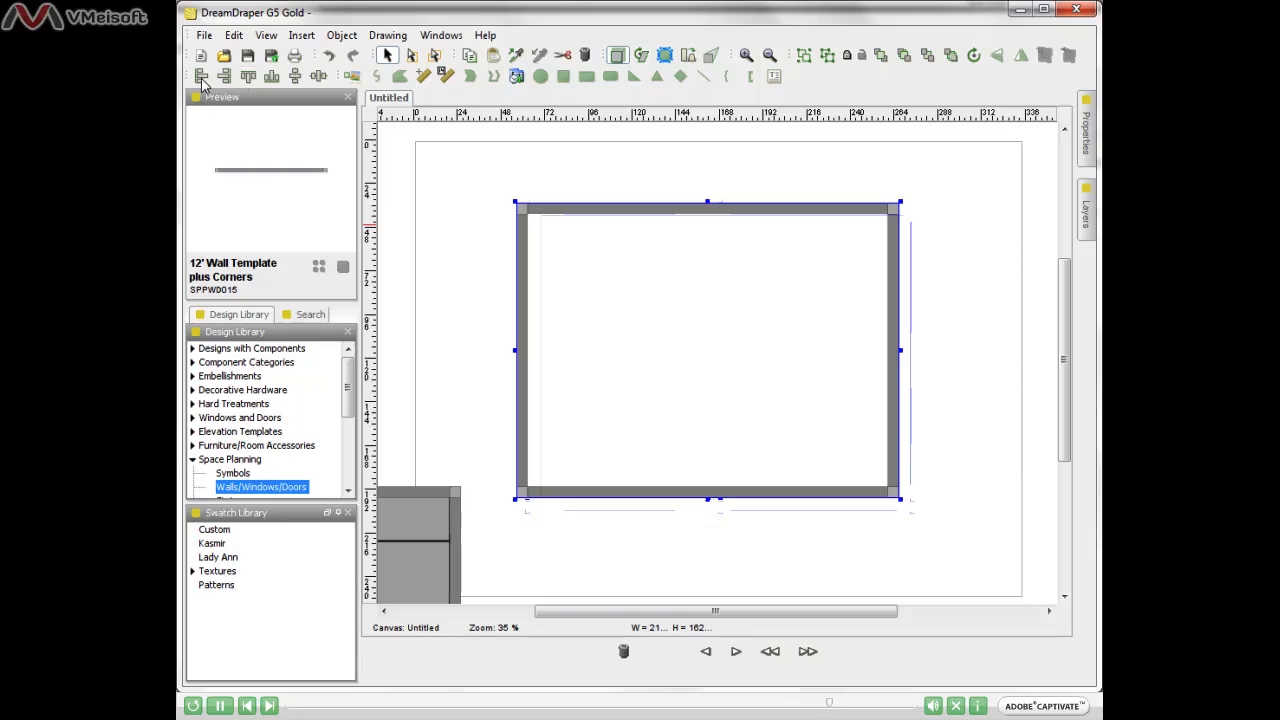
click(805, 58)
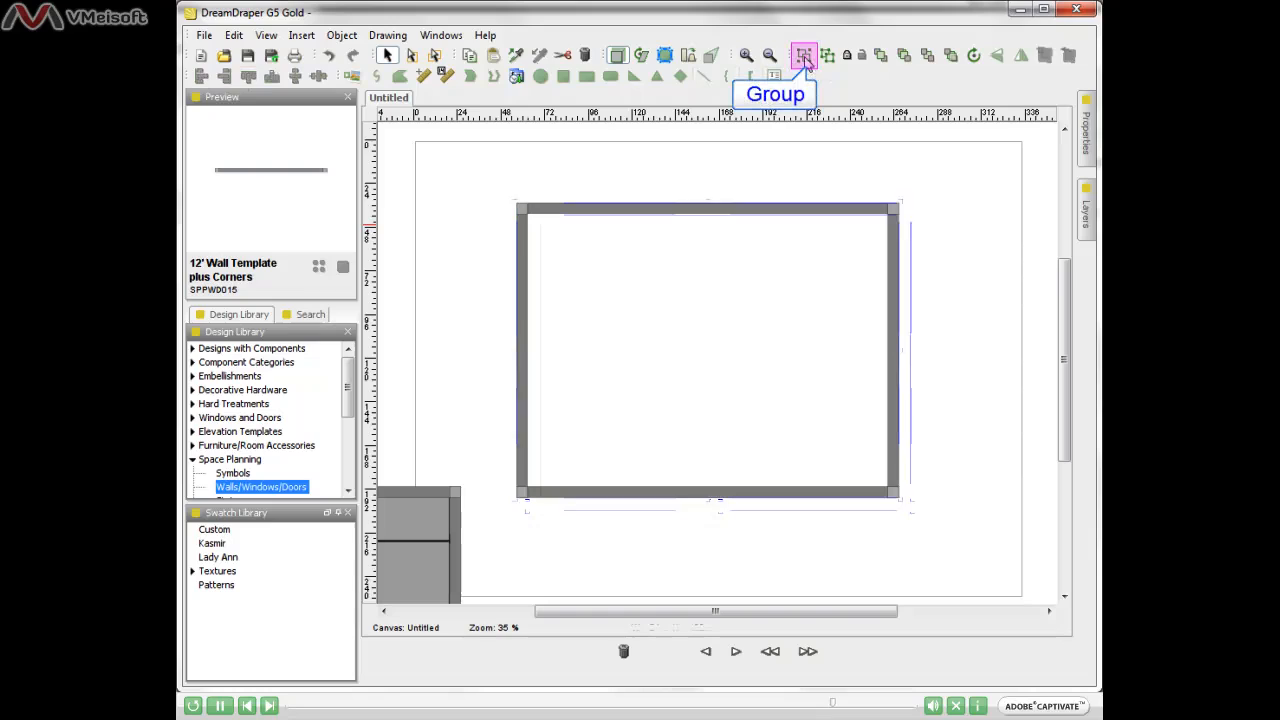
click(970, 250)
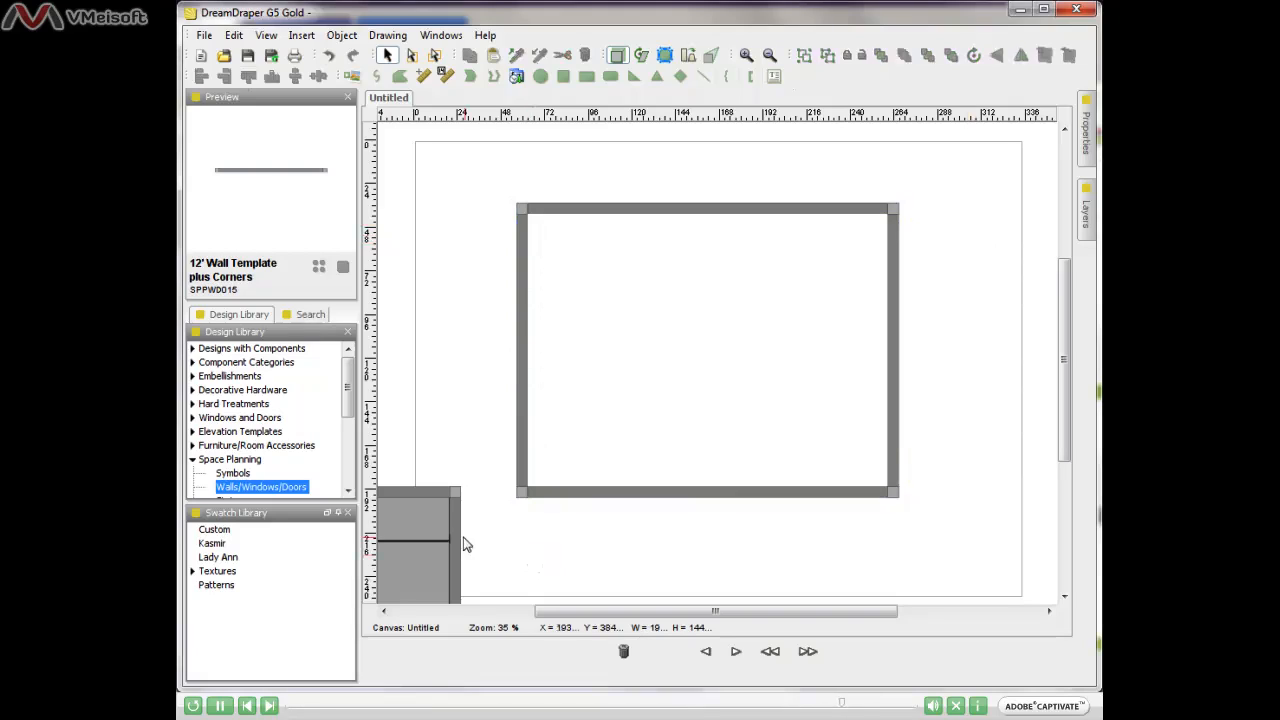
Move the gray 192-inch by 144-inch rectangle from the first room into the middle of the new room.
click(422, 524)
drag(411, 525, 845, 250)
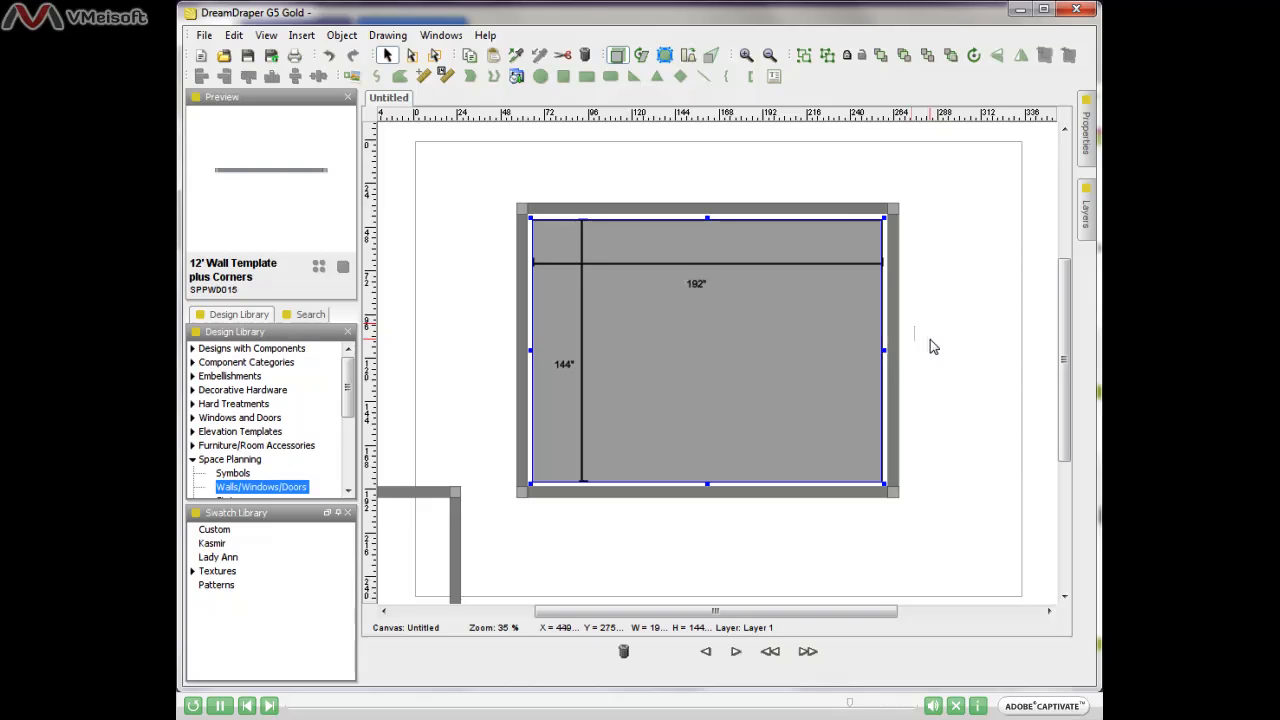
click(930, 340)
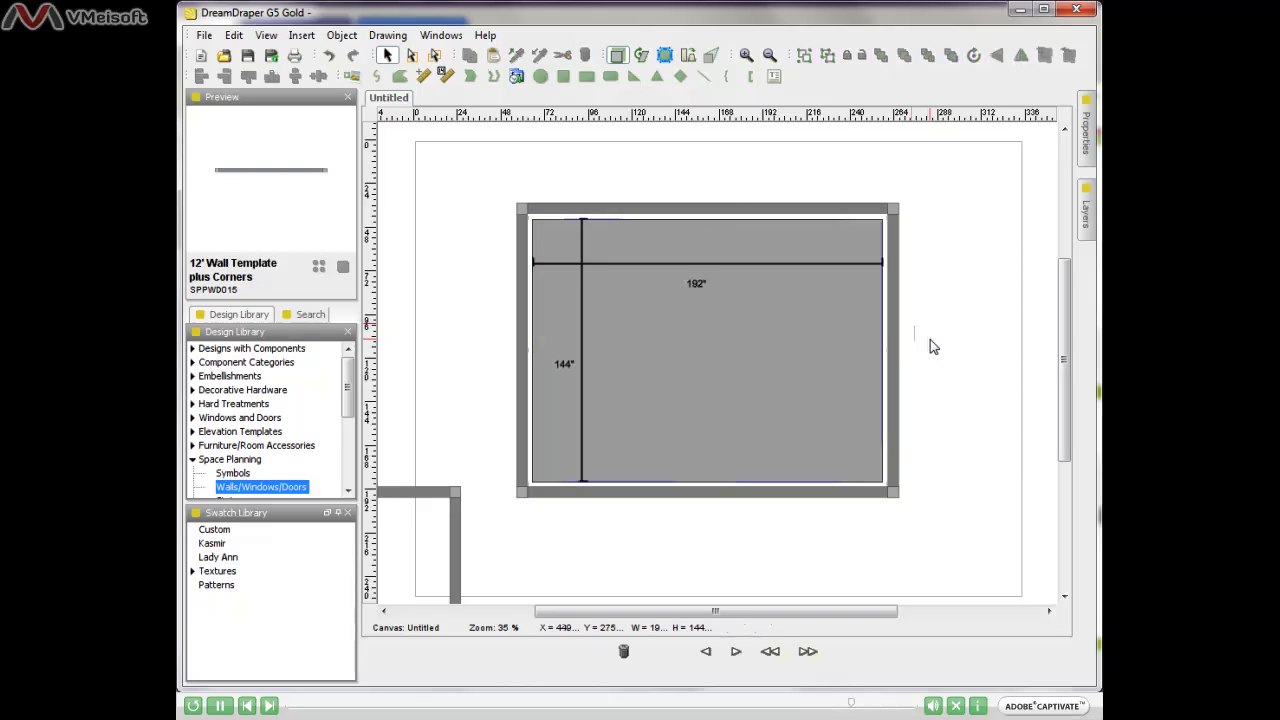